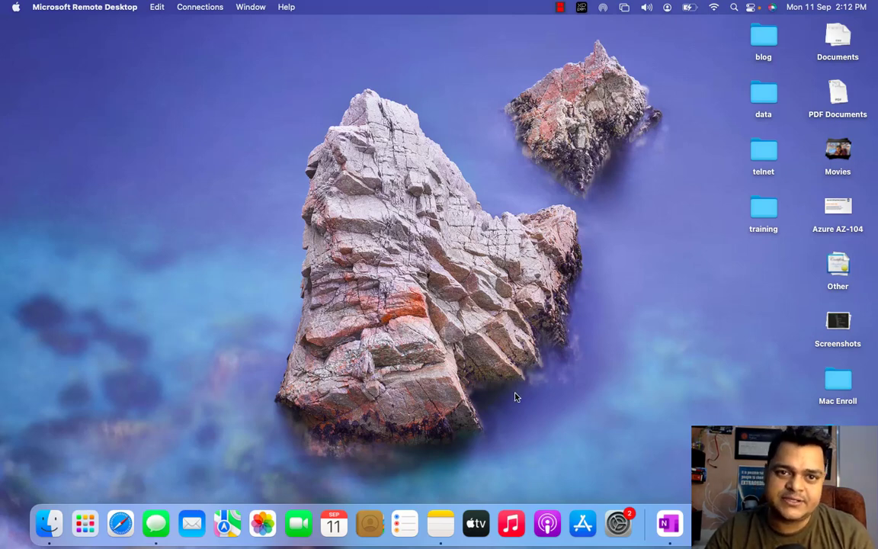
Switch to the Chrome browser, sign in to office.com and open SharePoint from the Microsoft 365 apps.
{"action": "key", "text": "ctrl+Right"}
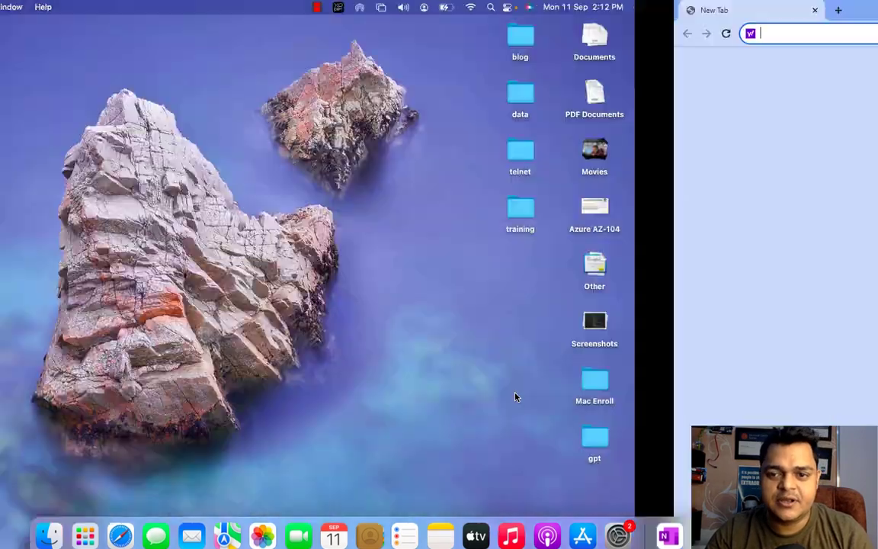
{"action": "type", "text": "off"}
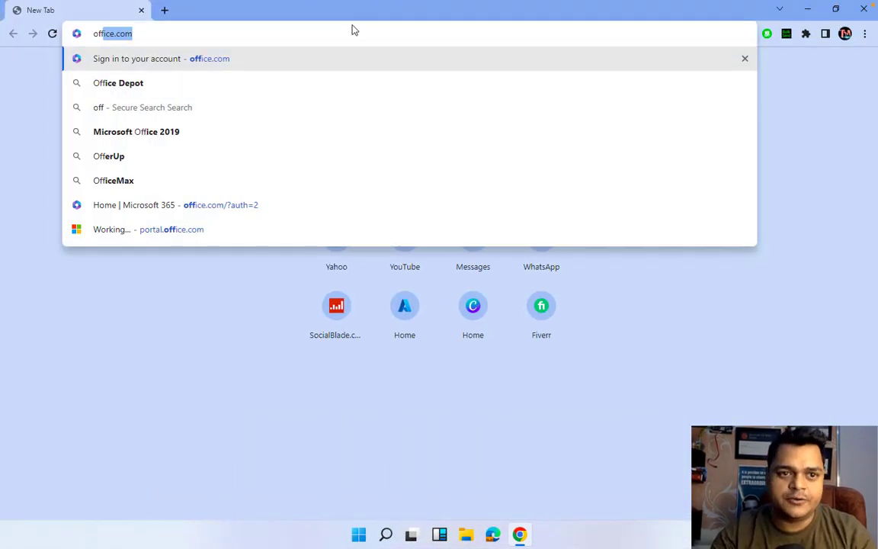
{"action": "key", "text": "Return"}
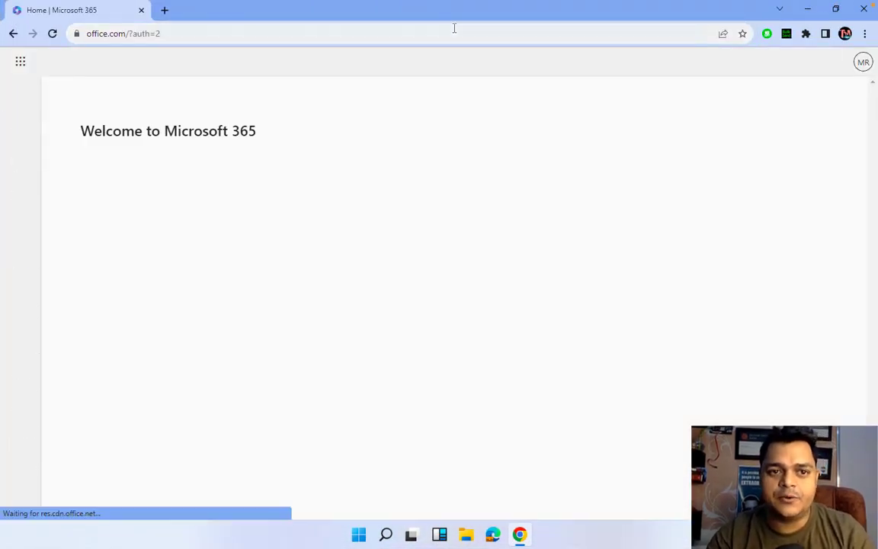
{"action": "left_click", "coordinate": [21, 62]}
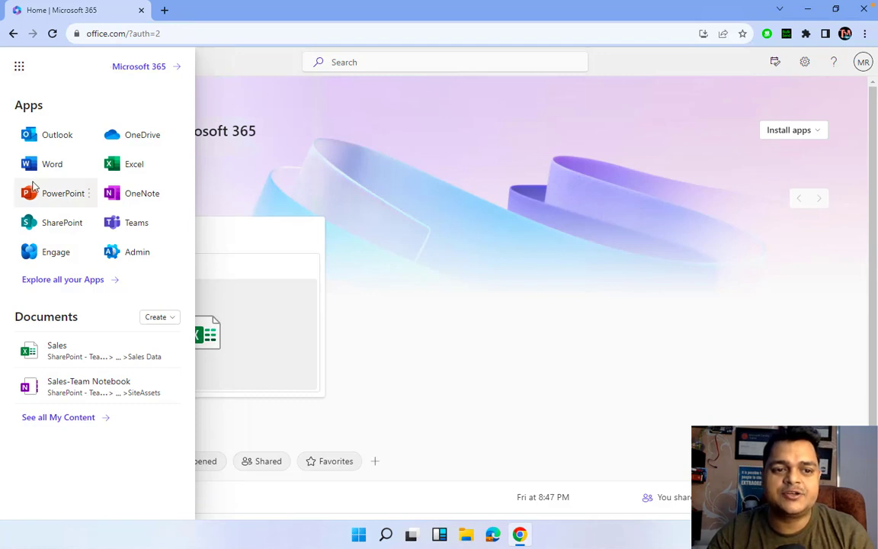
{"action": "left_click", "coordinate": [64, 226]}
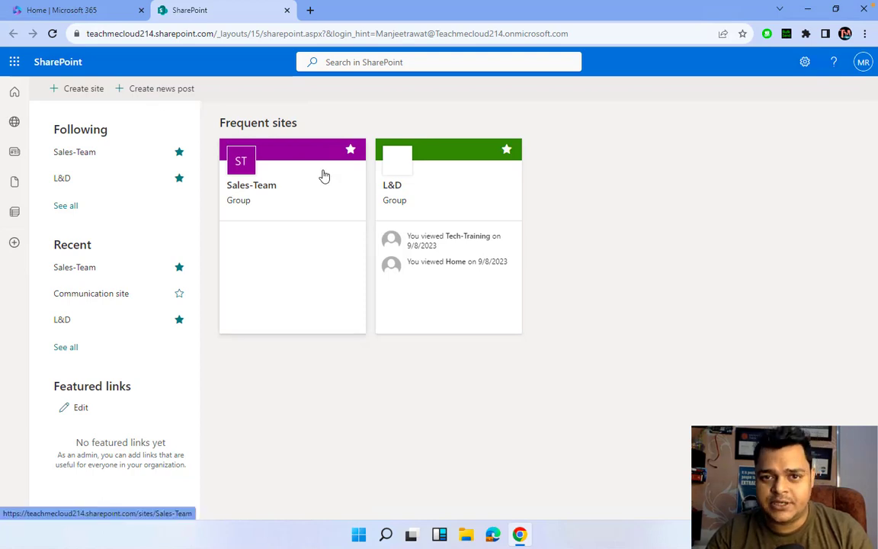
Open the Sales-Team site and look over its home page with news, activity and documents.
{"action": "left_click", "coordinate": [289, 181]}
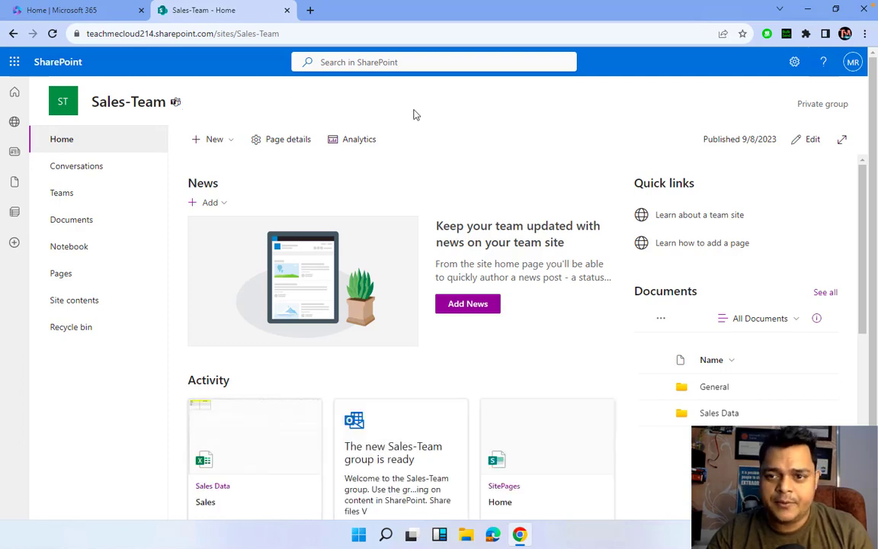
{"action": "scroll", "coordinate": [490, 309], "scroll_direction": "down", "scroll_amount": 1}
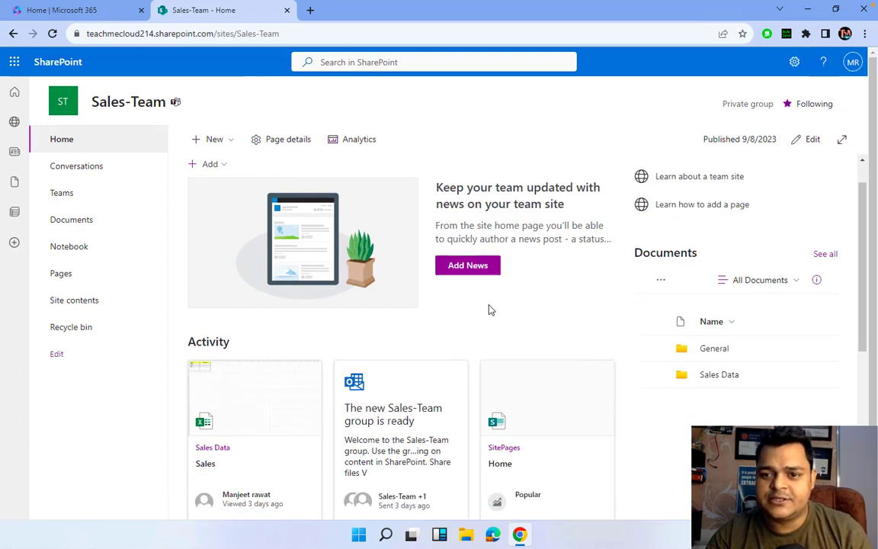
{"action": "scroll", "coordinate": [491, 310], "scroll_direction": "down", "scroll_amount": 1}
{"action": "scroll", "coordinate": [490, 308], "scroll_direction": "up", "scroll_amount": 2}
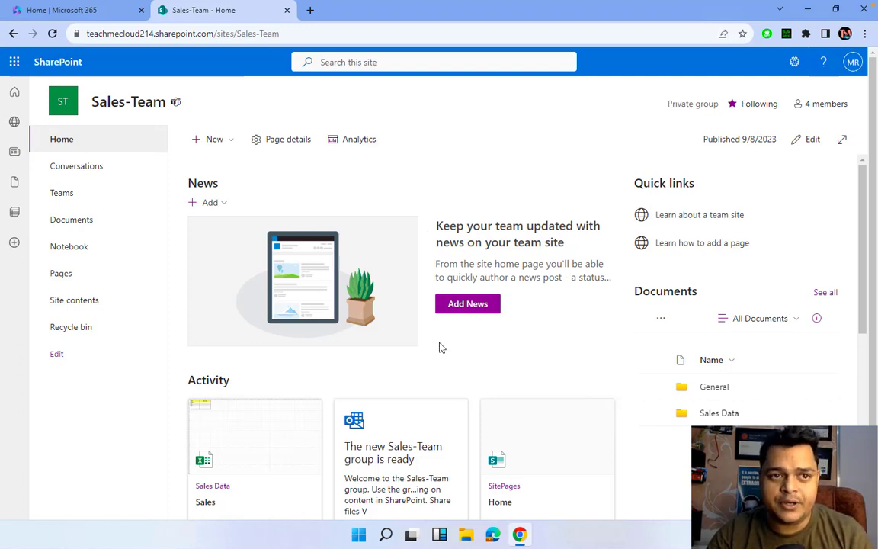
Open the SharePoint admin center through the Microsoft 365 admin center.
{"action": "left_click", "coordinate": [82, 11]}
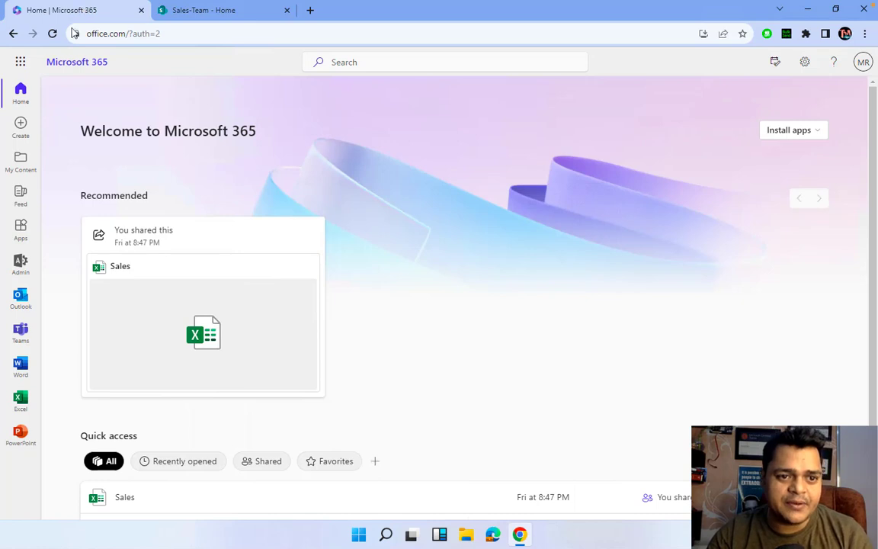
{"action": "left_click", "coordinate": [21, 263]}
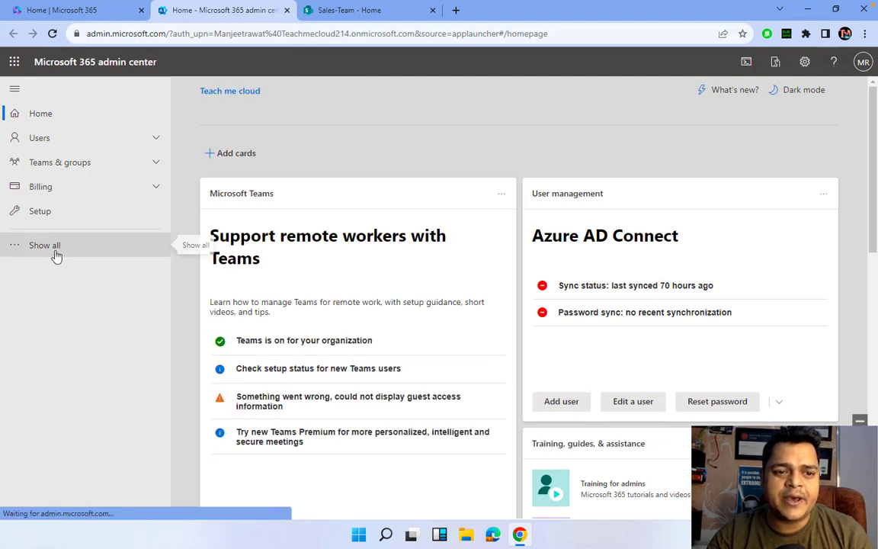
{"action": "left_click", "coordinate": [73, 243]}
{"action": "scroll", "coordinate": [63, 433], "scroll_direction": "down", "scroll_amount": 2}
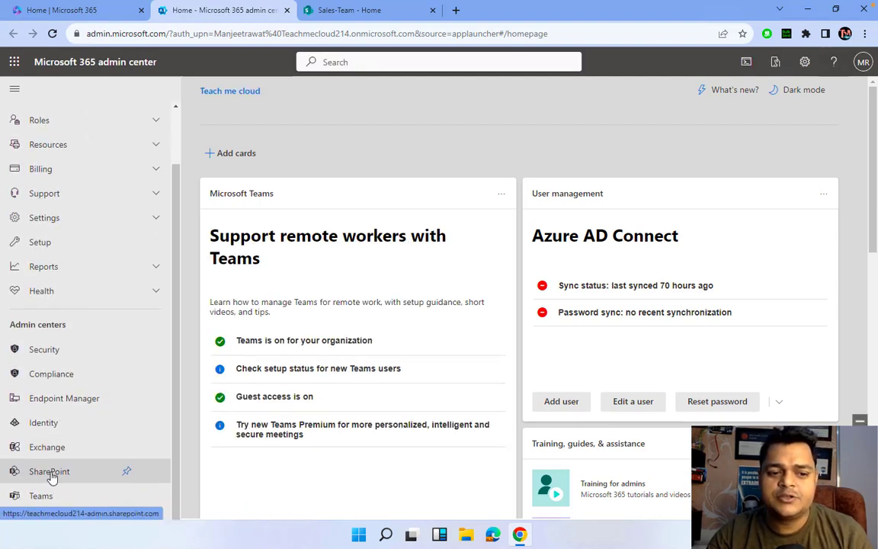
{"action": "left_click", "coordinate": [50, 473]}
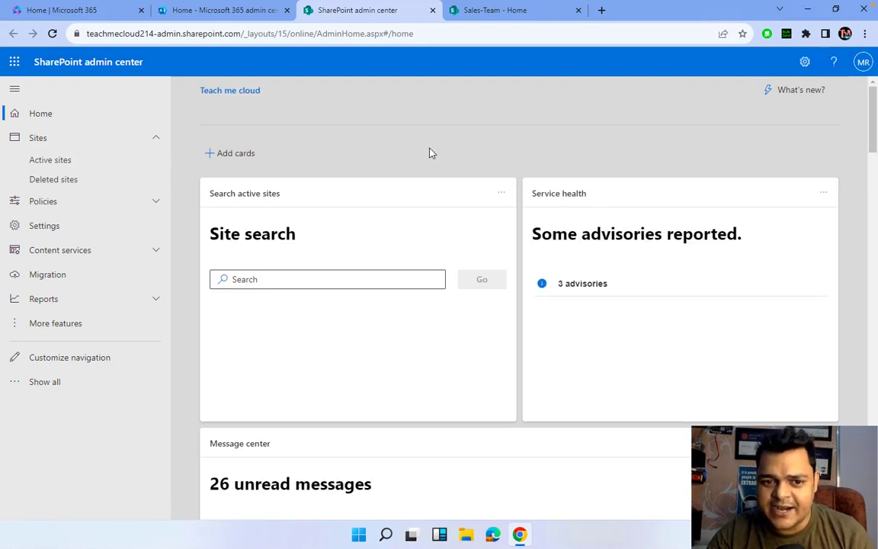
Open the Sales-Team site's details from the active sites and review its general information and activity.
{"action": "left_click", "coordinate": [49, 161]}
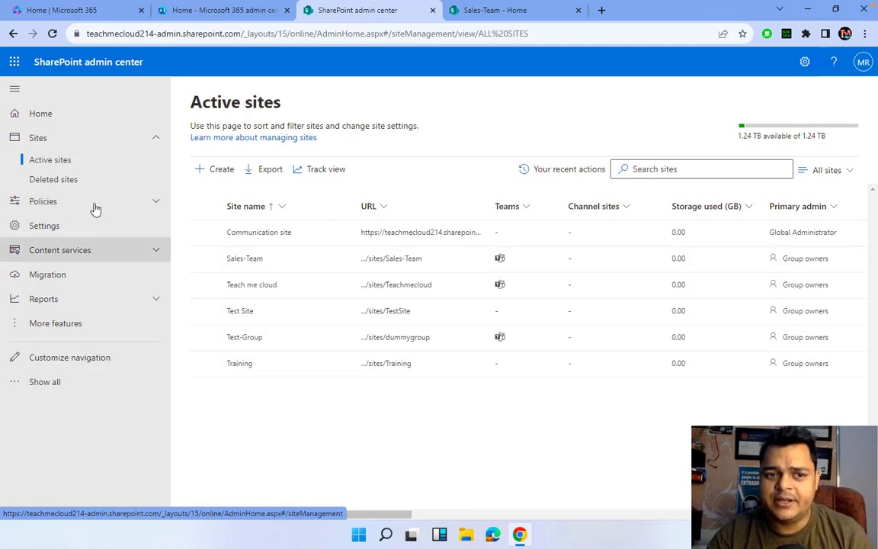
{"action": "left_click", "coordinate": [256, 263]}
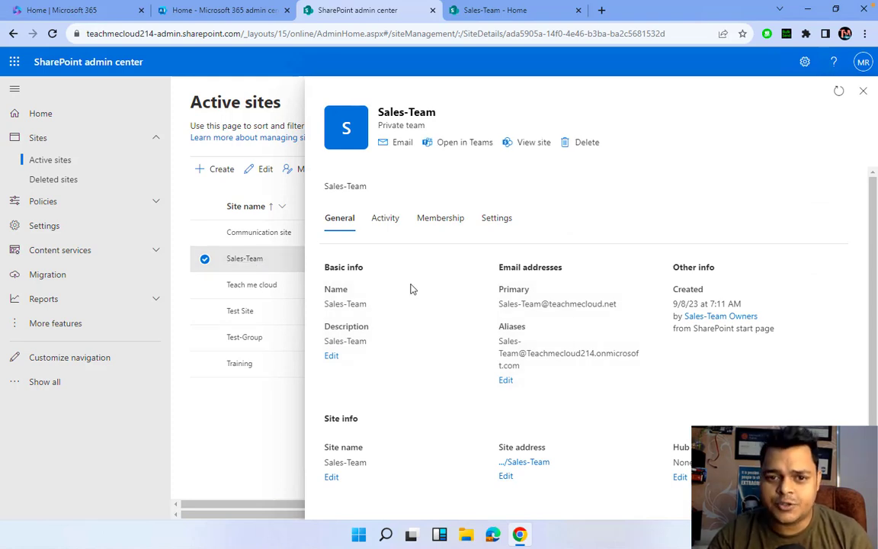
{"action": "scroll", "coordinate": [329, 225], "scroll_direction": "down", "scroll_amount": 2}
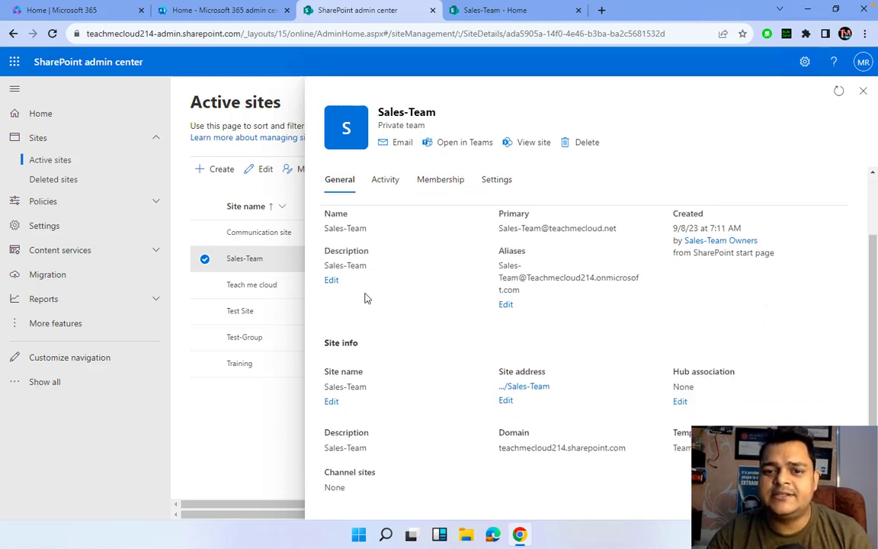
{"action": "scroll", "coordinate": [364, 298], "scroll_direction": "up", "scroll_amount": 2}
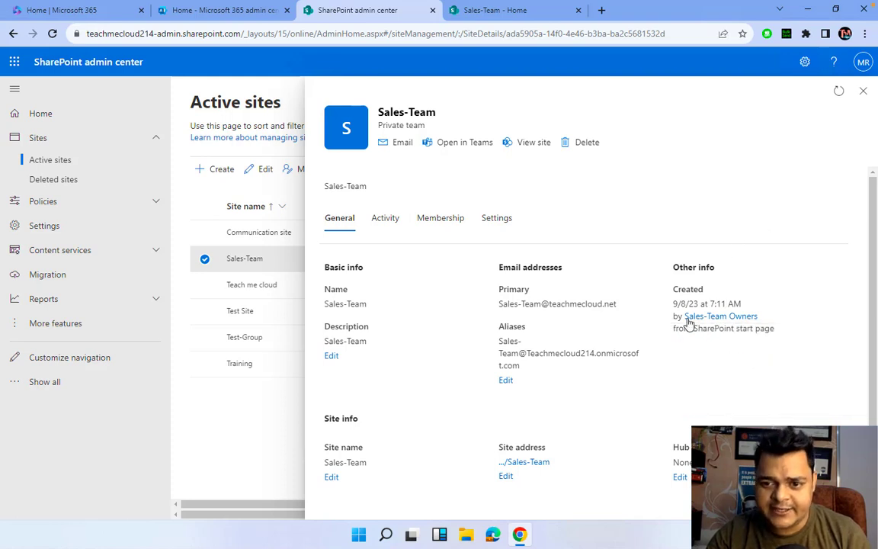
{"action": "scroll", "coordinate": [596, 401], "scroll_direction": "down", "scroll_amount": 1}
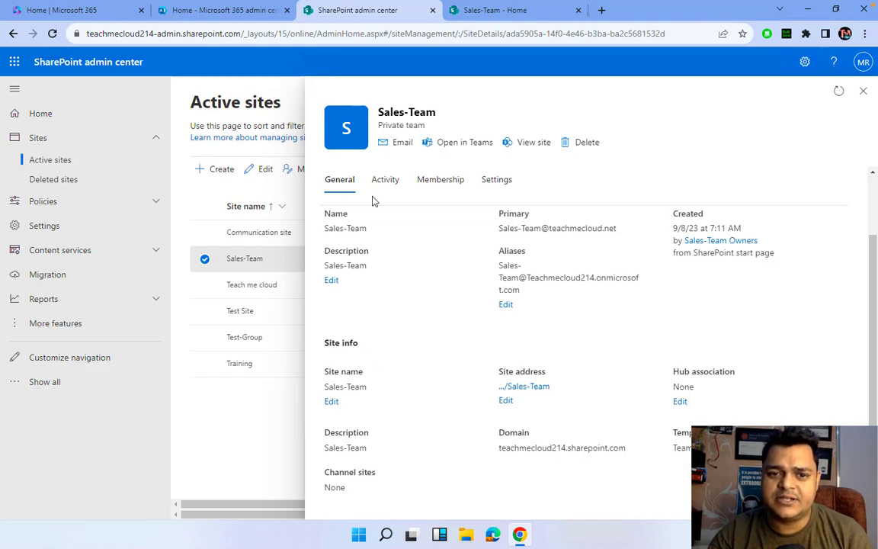
{"action": "left_click", "coordinate": [385, 179]}
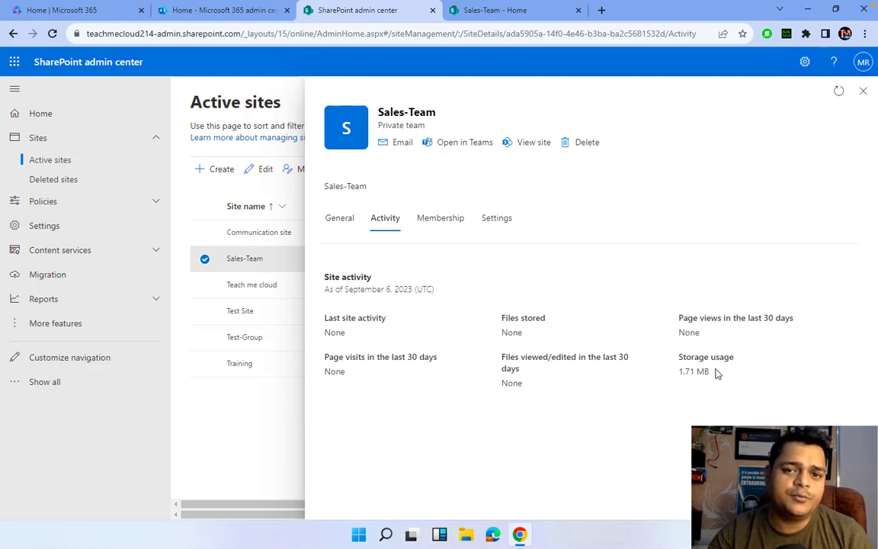
Review the owners and members in the Sales-Team site's membership.
{"action": "left_click", "coordinate": [449, 225]}
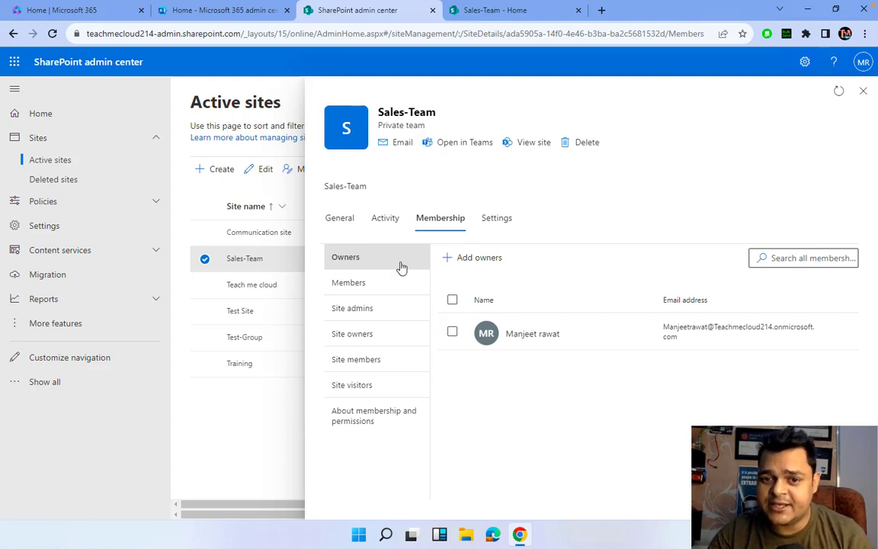
{"action": "left_click", "coordinate": [345, 288]}
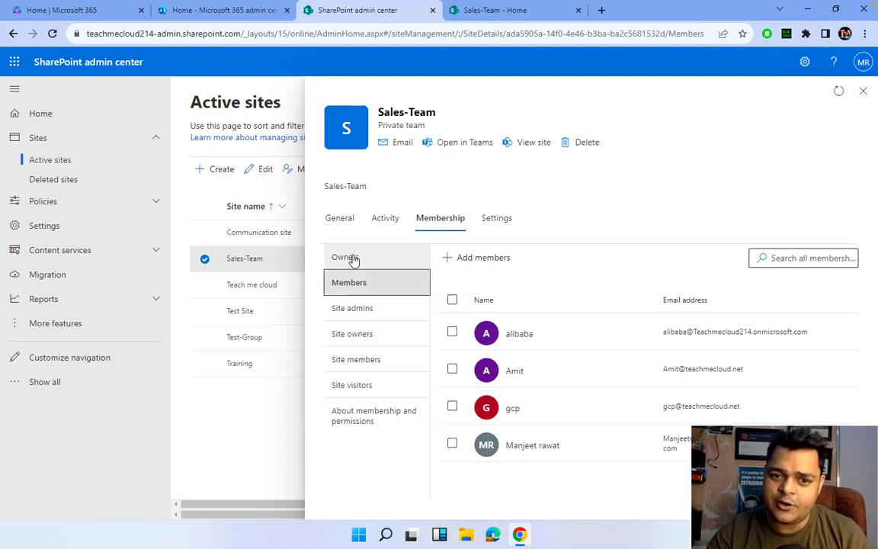
{"action": "left_click", "coordinate": [353, 263]}
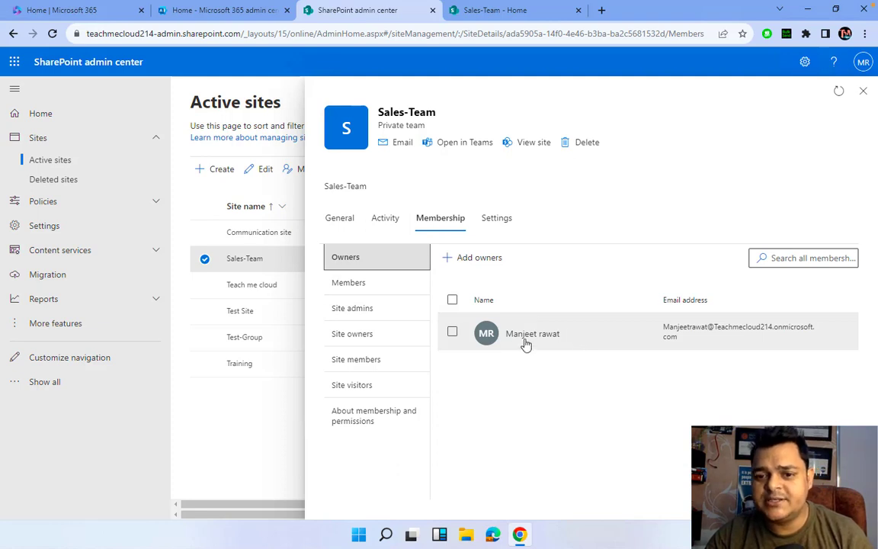
{"action": "mouse_move", "coordinate": [525, 344]}
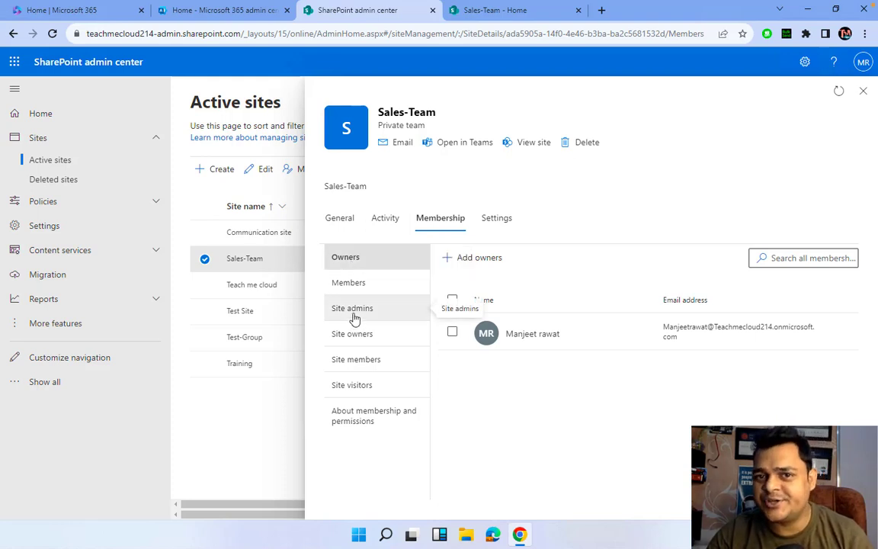
{"action": "left_click", "coordinate": [349, 283]}
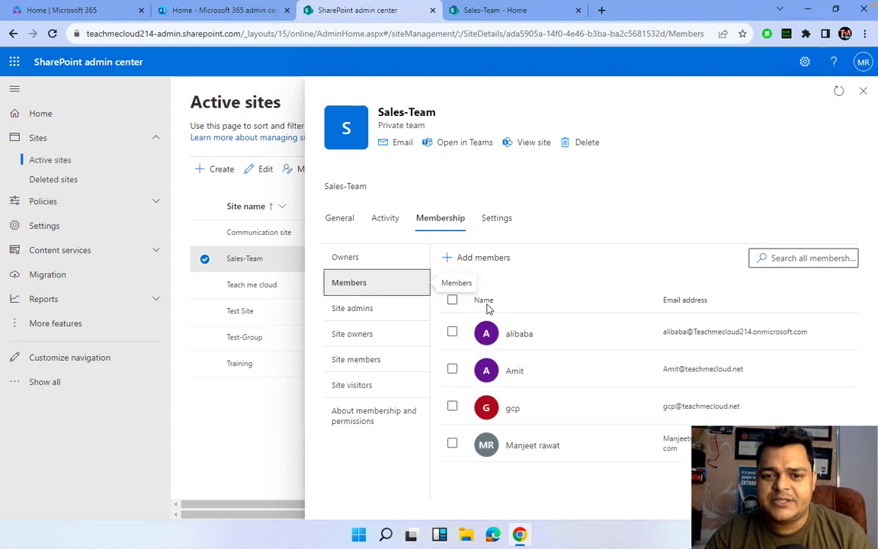
Select the first listed member to check the Remove as member and Make owner options, and clear the selection.
{"action": "left_click", "coordinate": [452, 334]}
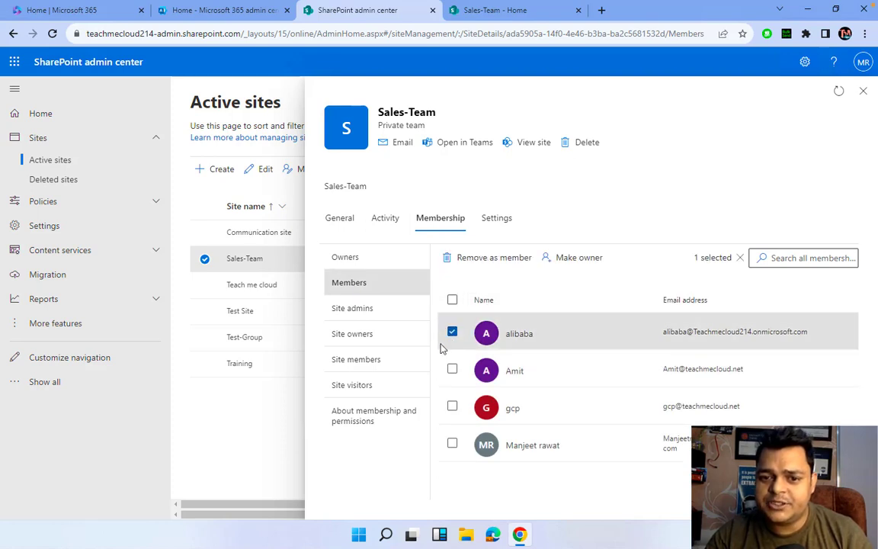
{"action": "left_click", "coordinate": [452, 333]}
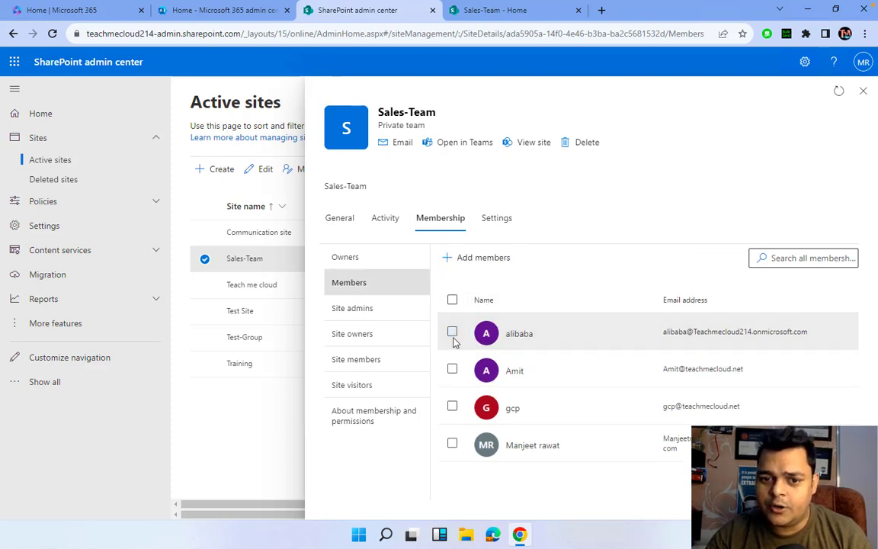
{"action": "left_click", "coordinate": [452, 333]}
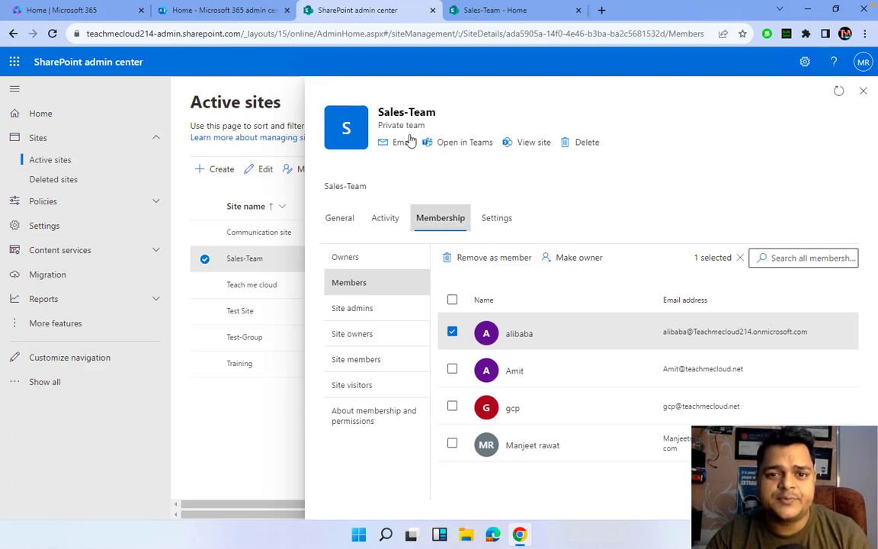
{"action": "left_click", "coordinate": [452, 333]}
{"action": "left_click", "coordinate": [452, 333]}
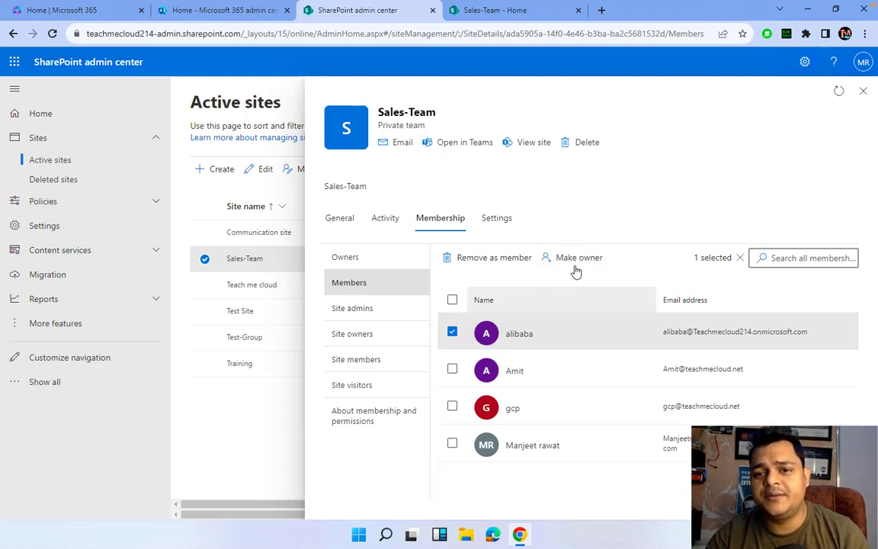
{"action": "left_click", "coordinate": [452, 332]}
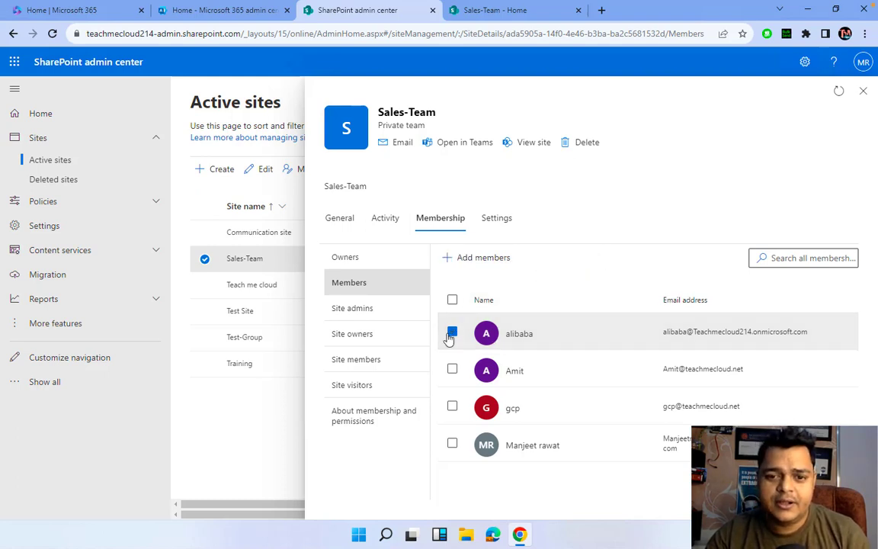
Review the Sales-Team site's site admins, site owners, site members and site visitors.
{"action": "left_click", "coordinate": [366, 316]}
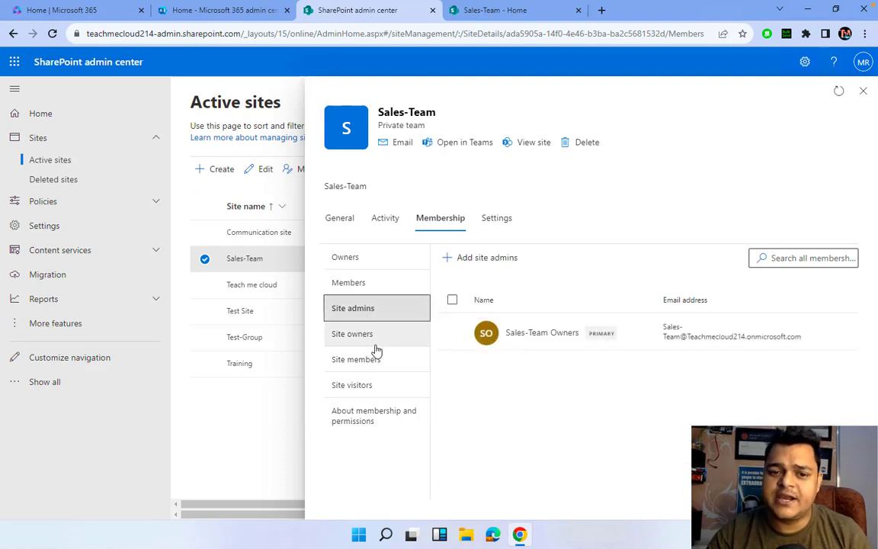
{"action": "left_click", "coordinate": [377, 339]}
{"action": "left_click", "coordinate": [360, 369]}
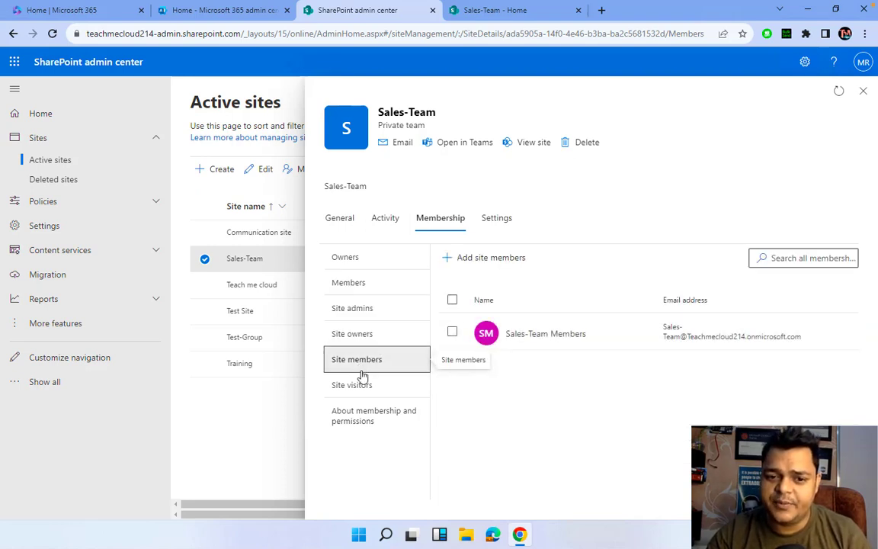
{"action": "left_click", "coordinate": [364, 388]}
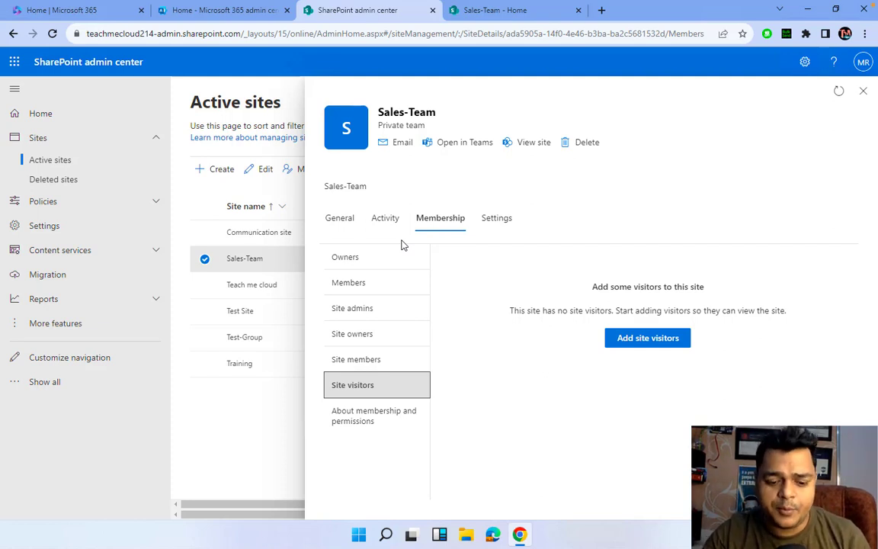
Examine the Sales-Team site's email and privacy settings, trying the Public privacy option and returning it to Private.
{"action": "left_click", "coordinate": [501, 224]}
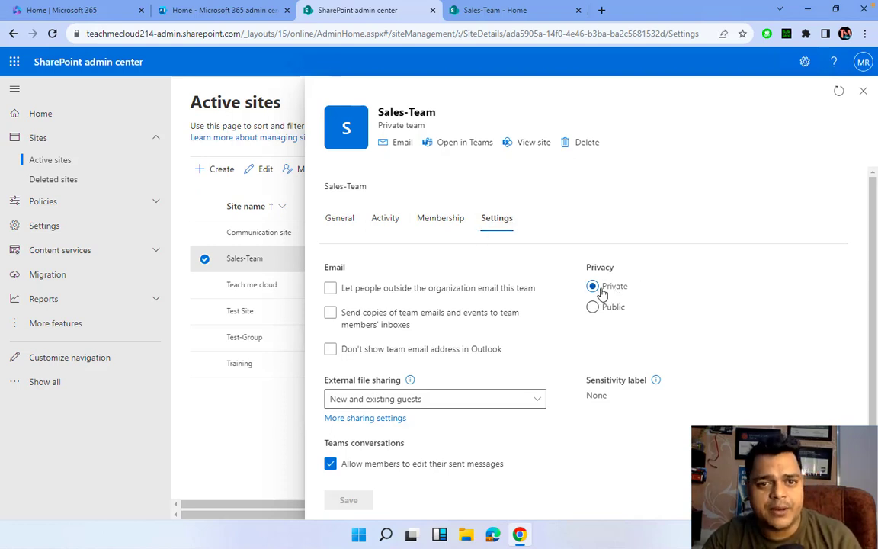
{"action": "left_click", "coordinate": [596, 310]}
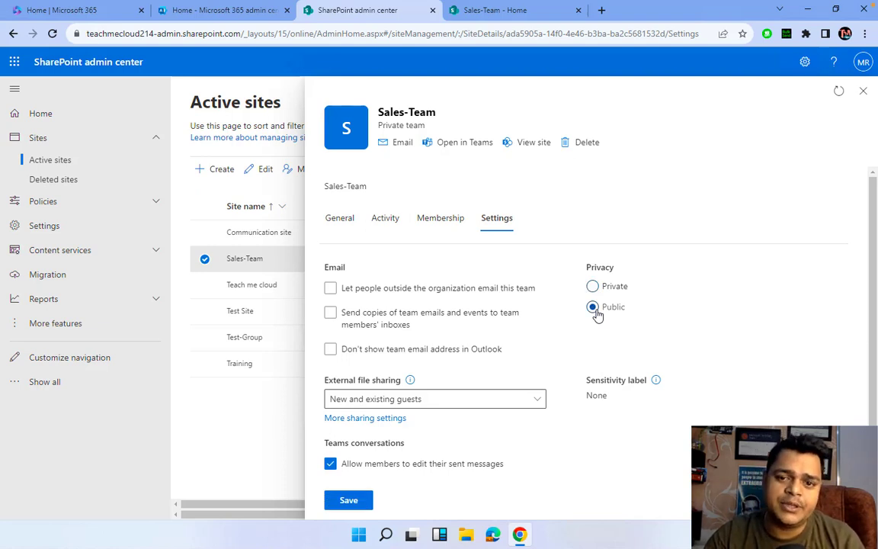
{"action": "left_click", "coordinate": [595, 287]}
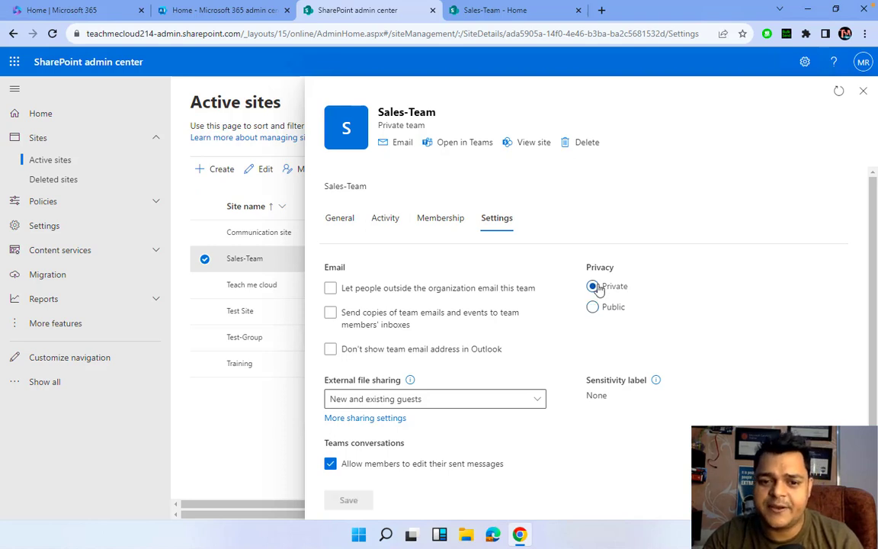
{"action": "left_click", "coordinate": [333, 290]}
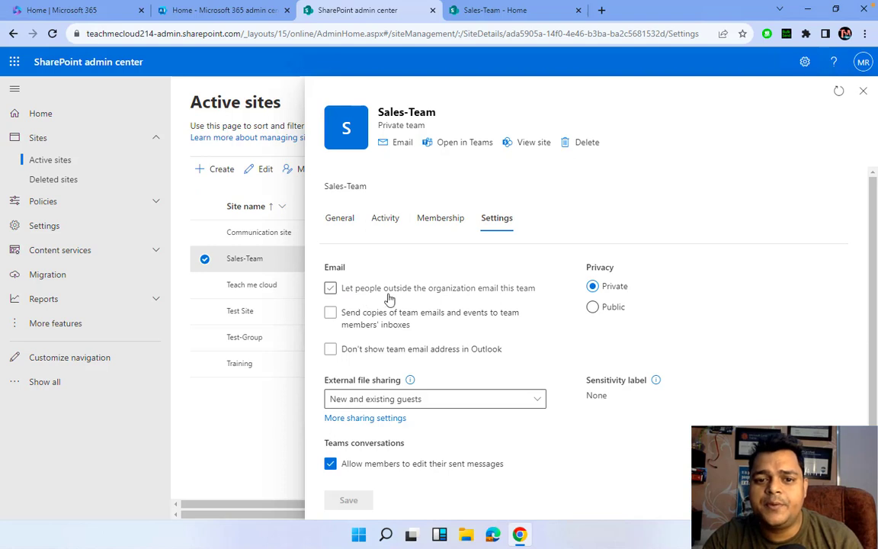
Try the option letting people outside the organization email the Sales-Team, and clear it again.
{"action": "left_click", "coordinate": [390, 291]}
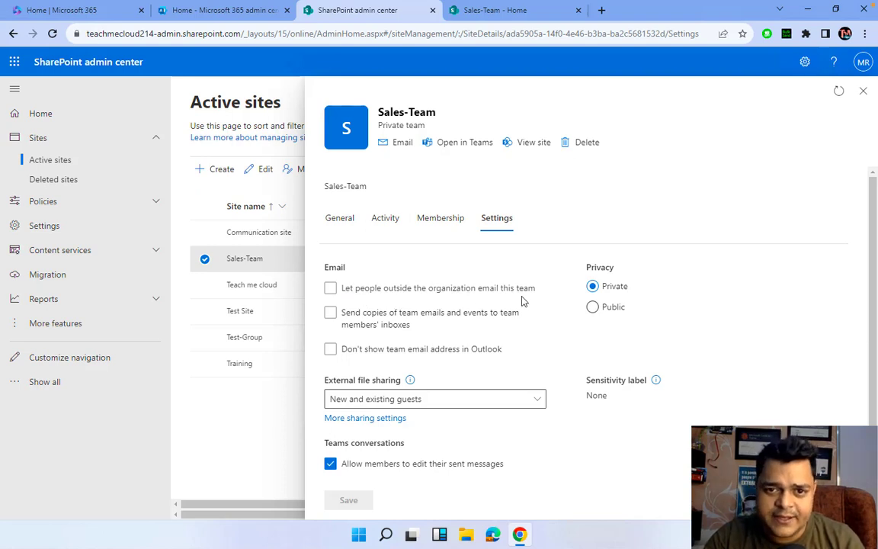
{"action": "left_click", "coordinate": [378, 293]}
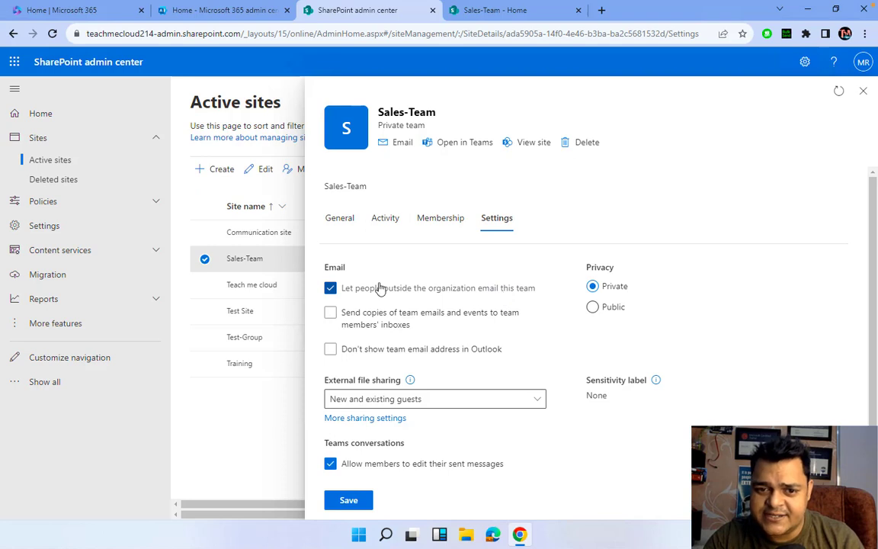
{"action": "left_click", "coordinate": [330, 288]}
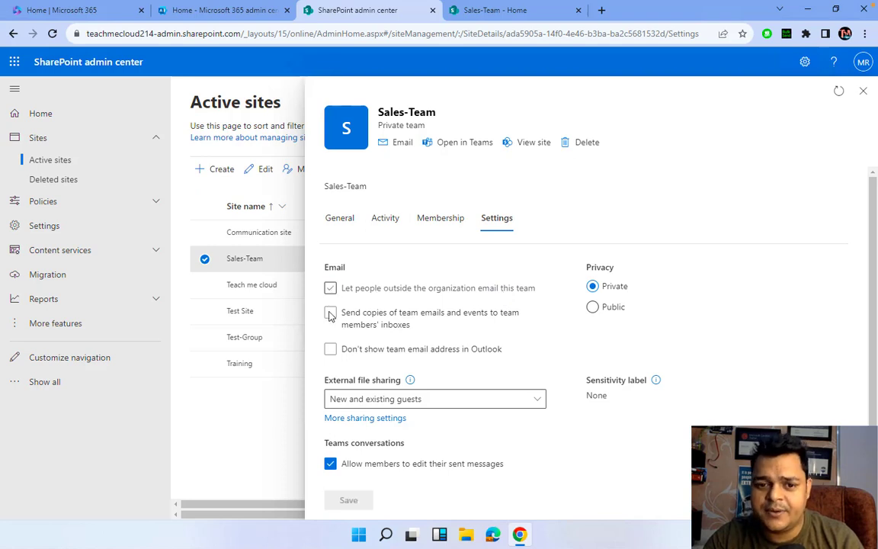
Try the options for sending email copies to members' inboxes and hiding the team address in Outlook, leaving both off.
{"action": "left_click", "coordinate": [330, 312]}
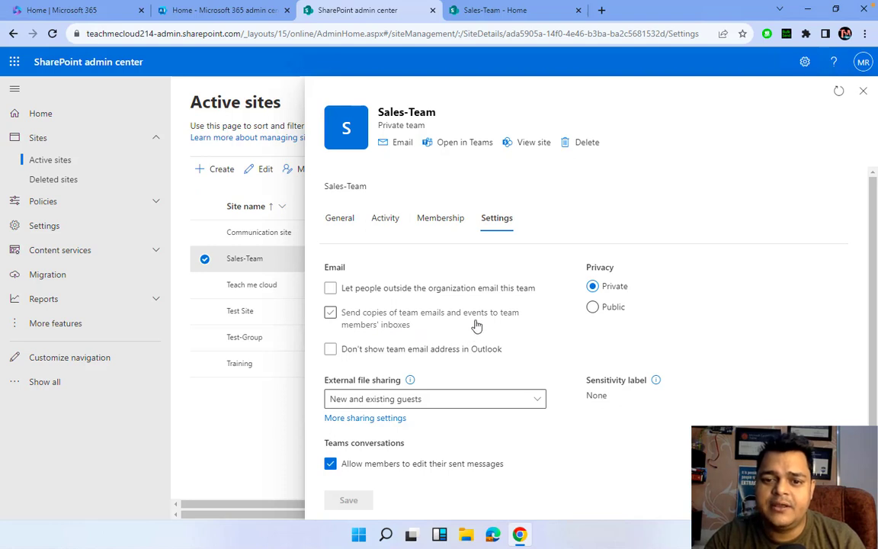
{"action": "left_click", "coordinate": [340, 314]}
{"action": "left_click", "coordinate": [342, 315]}
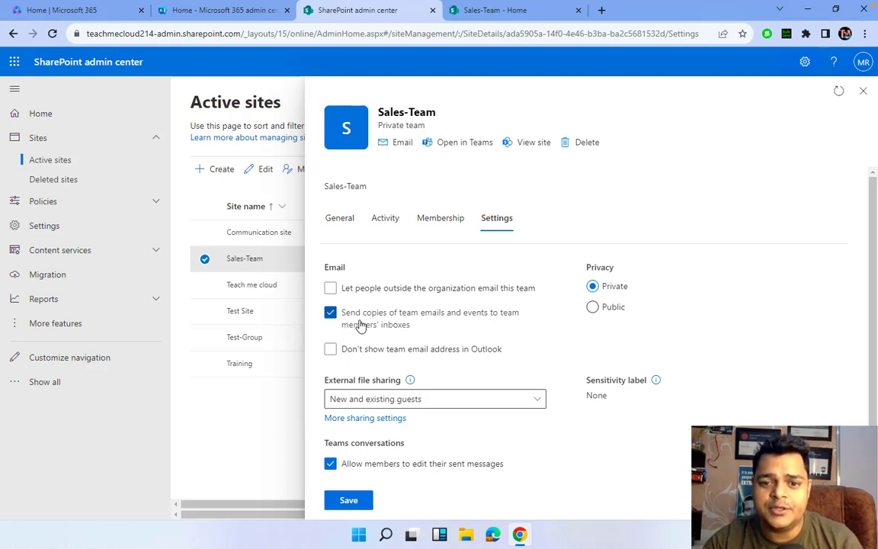
{"action": "left_click", "coordinate": [336, 320]}
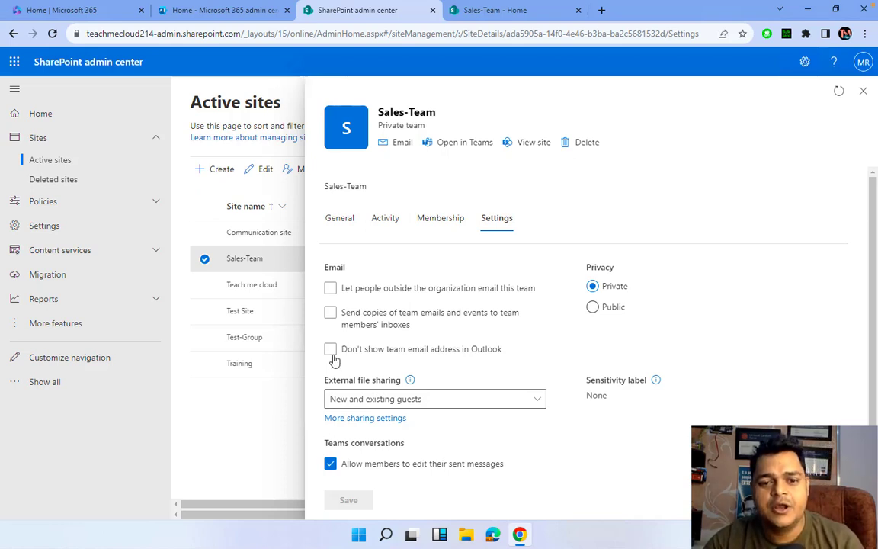
{"action": "left_click", "coordinate": [330, 348]}
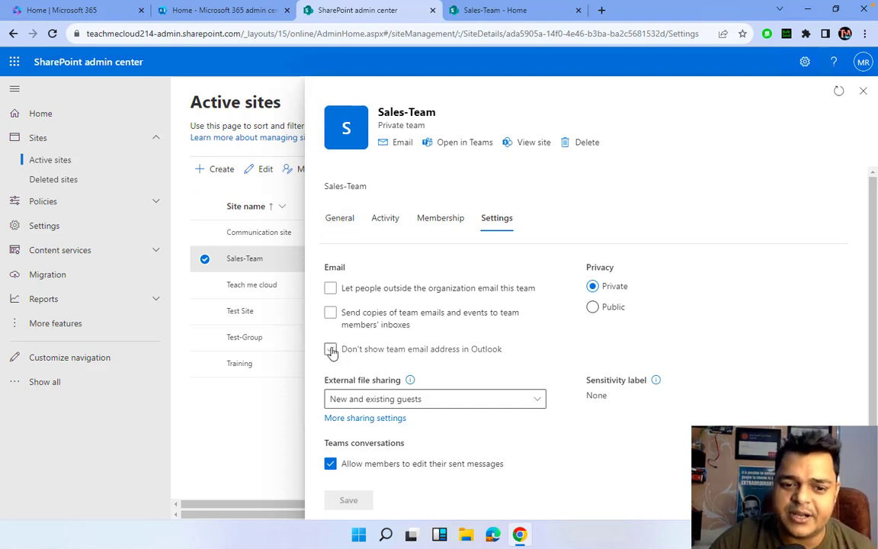
Open the Sales-Team site and its Microsoft Teams link in separate new browser tabs.
{"action": "scroll", "coordinate": [632, 292], "scroll_direction": "down", "scroll_amount": 1}
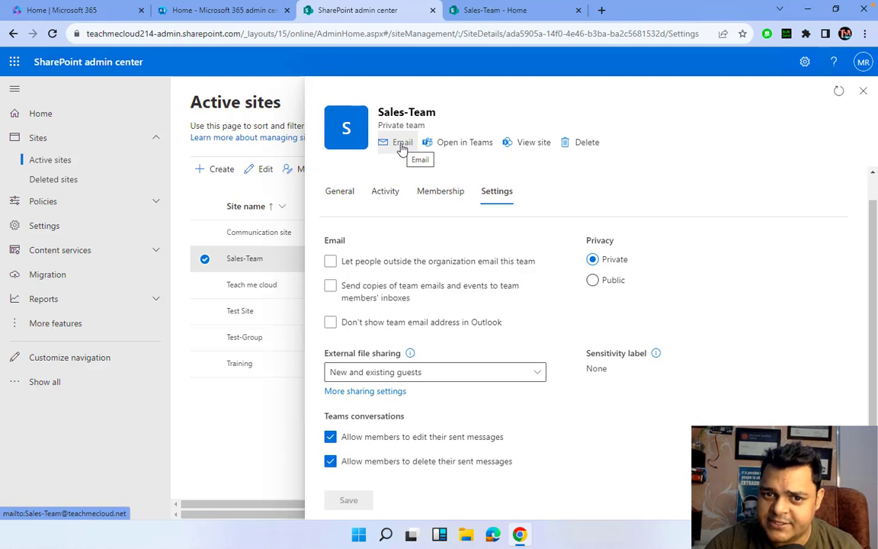
{"action": "right_click", "coordinate": [531, 148]}
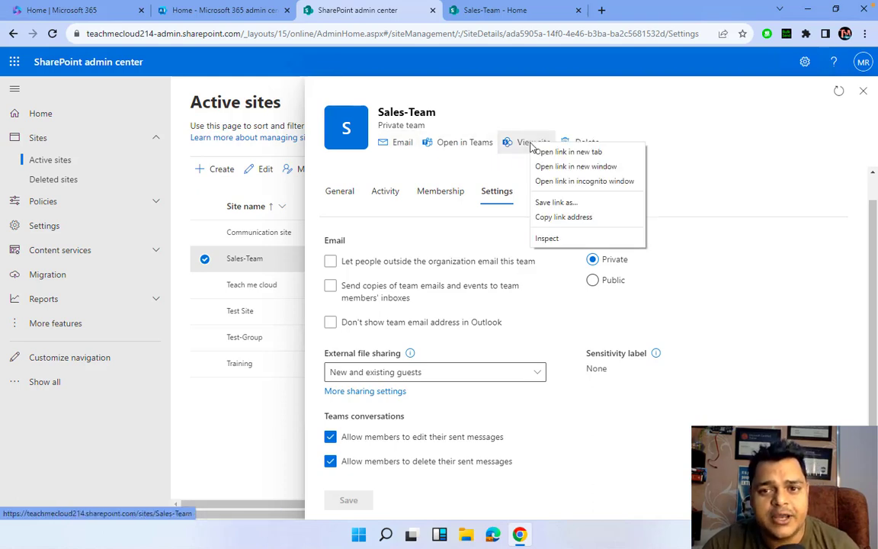
{"action": "left_click", "coordinate": [560, 204]}
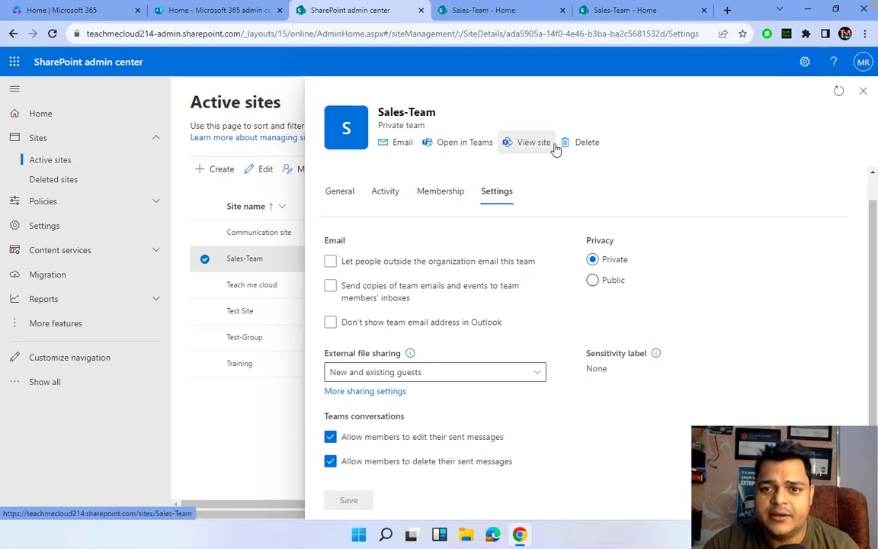
{"action": "right_click", "coordinate": [470, 144]}
{"action": "left_click", "coordinate": [495, 152]}
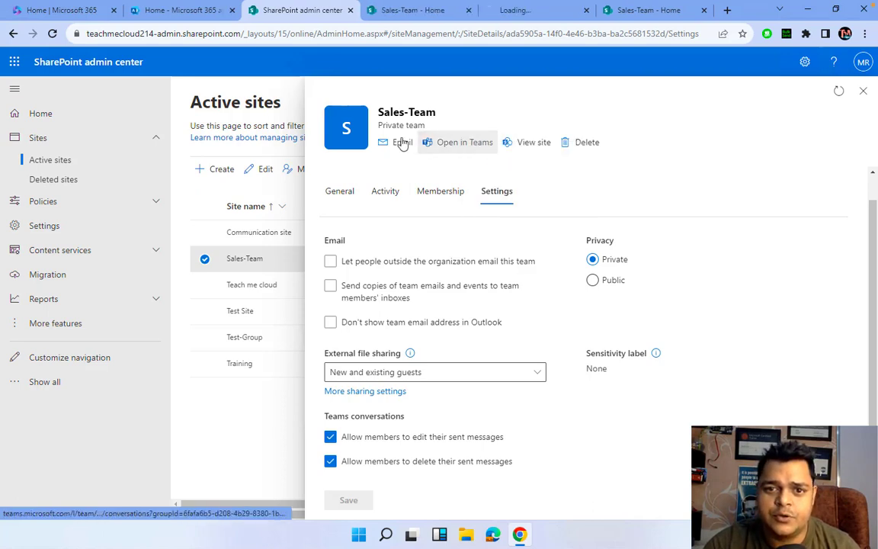
Start an email to the Sales-Team in the mail app, check the prefilled recipient address, and close the mail window.
{"action": "right_click", "coordinate": [402, 144]}
{"action": "left_click", "coordinate": [417, 151]}
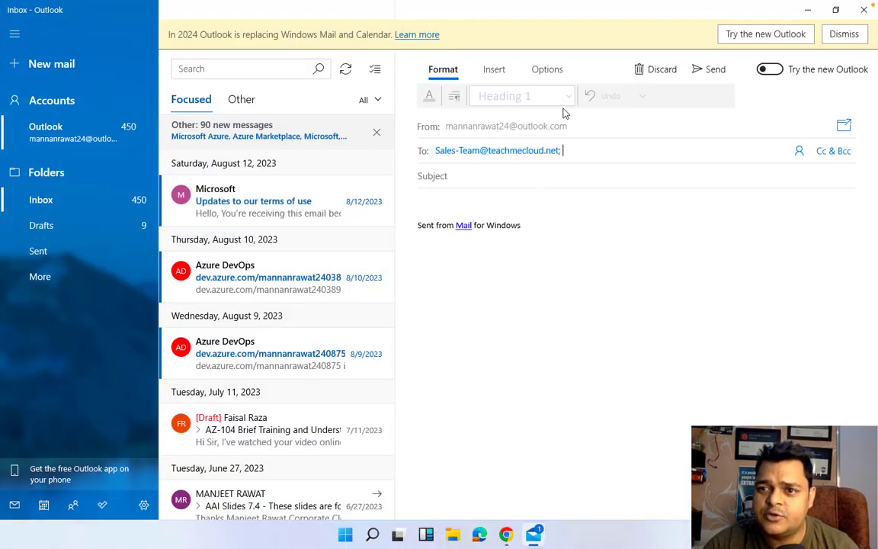
{"action": "triple_click", "coordinate": [484, 150]}
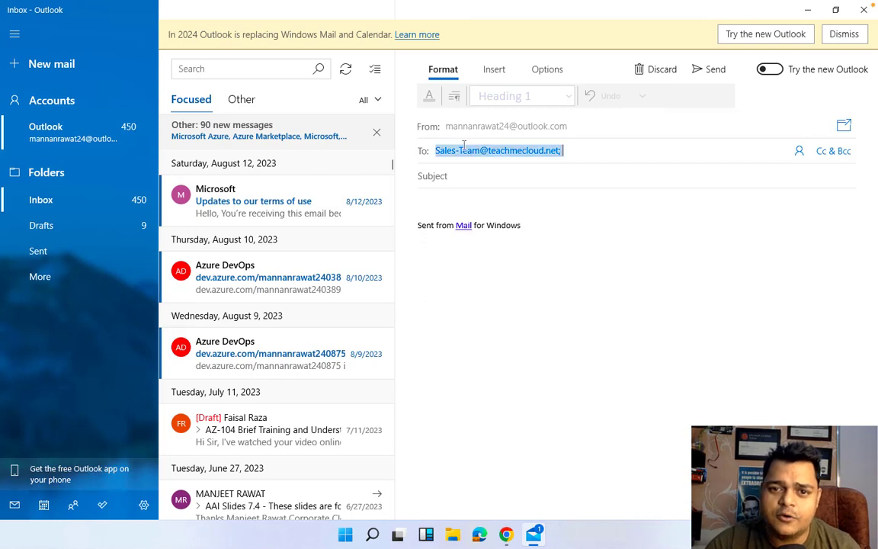
{"action": "left_click", "coordinate": [483, 157]}
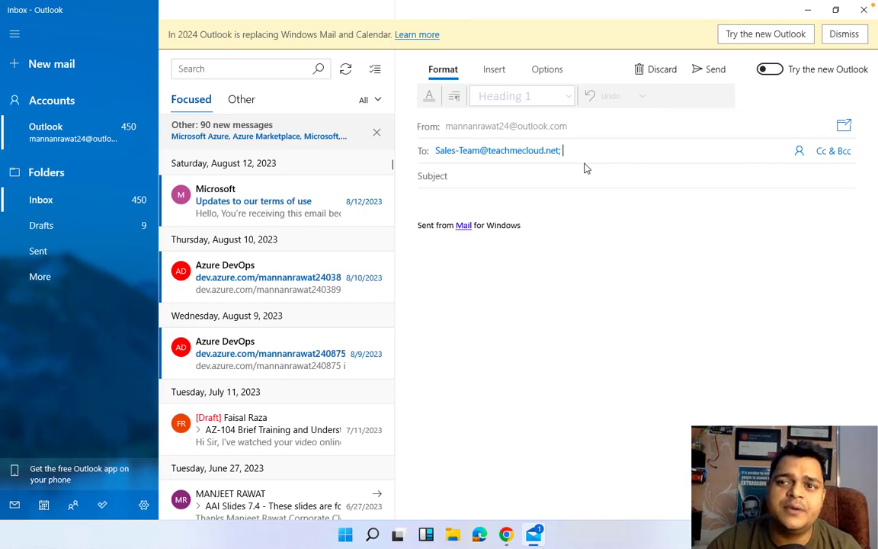
{"action": "left_click", "coordinate": [864, 11]}
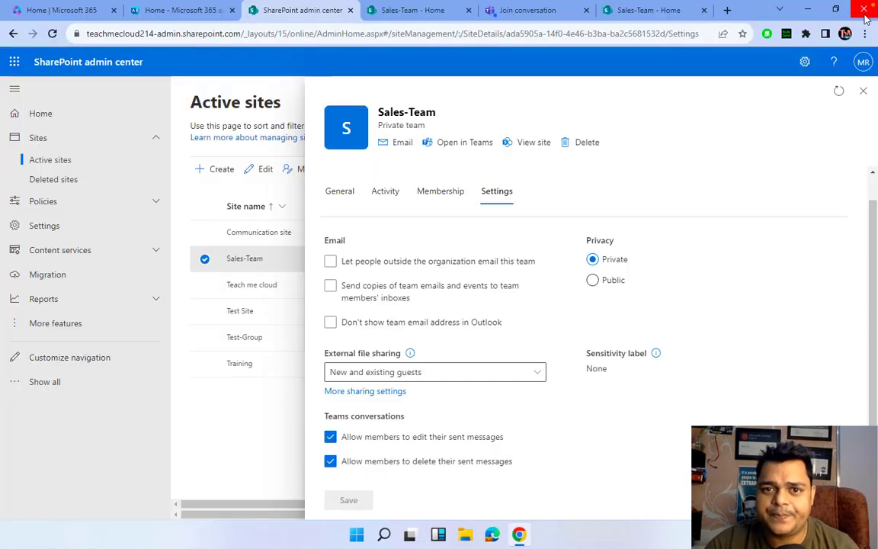
Decline launching the Microsoft Teams desktop app from its browser tab, and view the Sales-Team site's home page.
{"action": "left_click", "coordinate": [511, 11]}
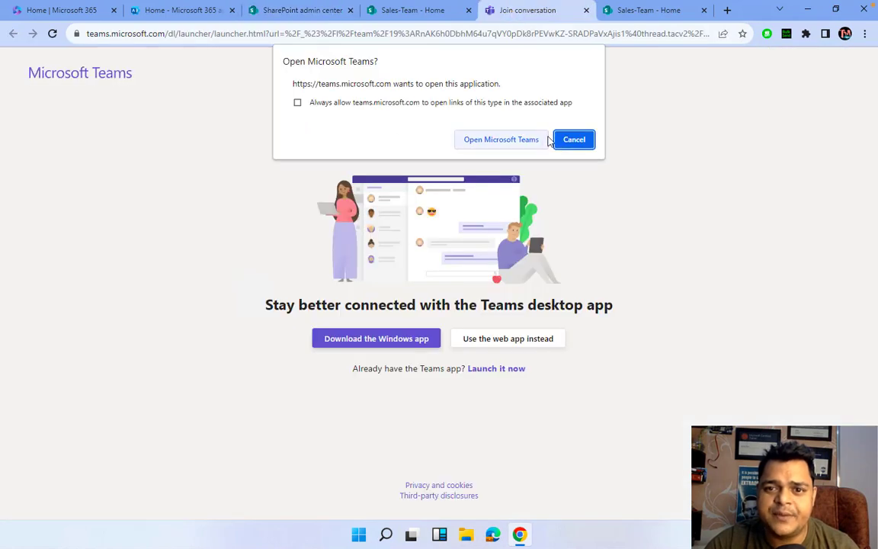
{"action": "left_click", "coordinate": [573, 140]}
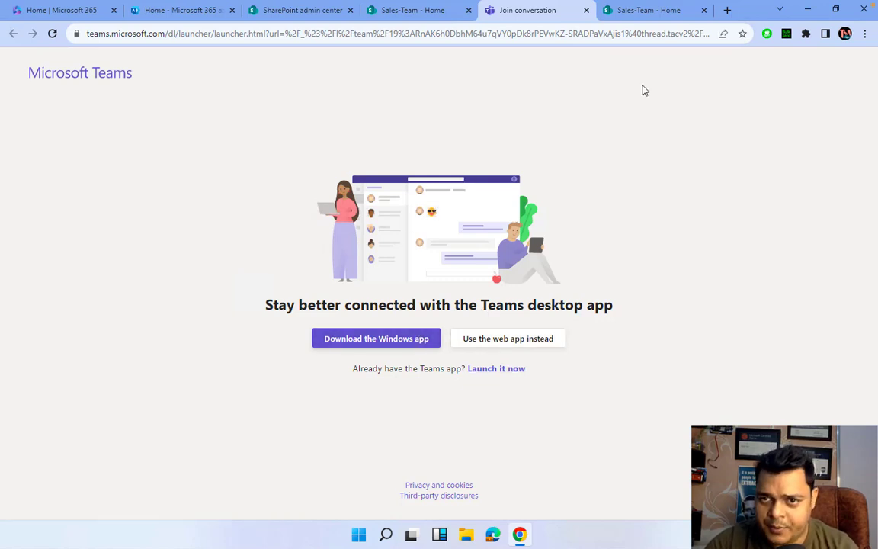
{"action": "left_click", "coordinate": [652, 11]}
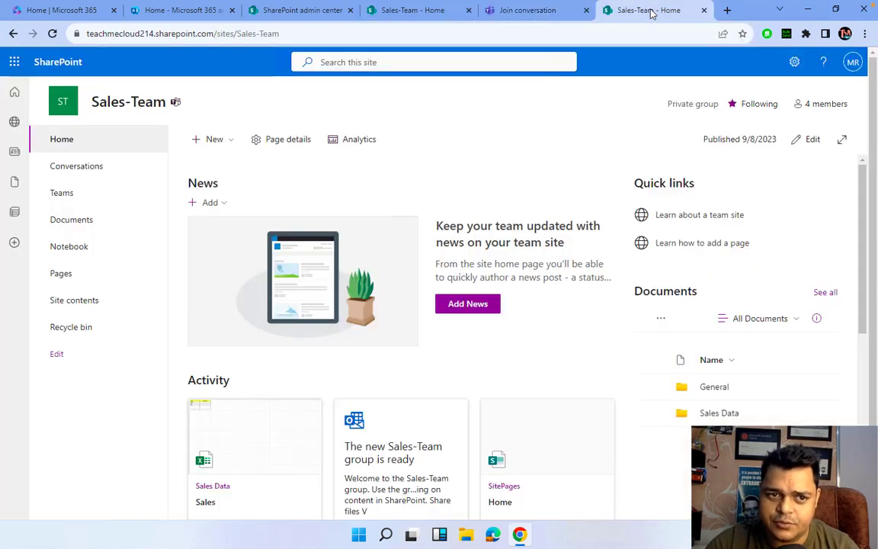
{"action": "left_click", "coordinate": [440, 15]}
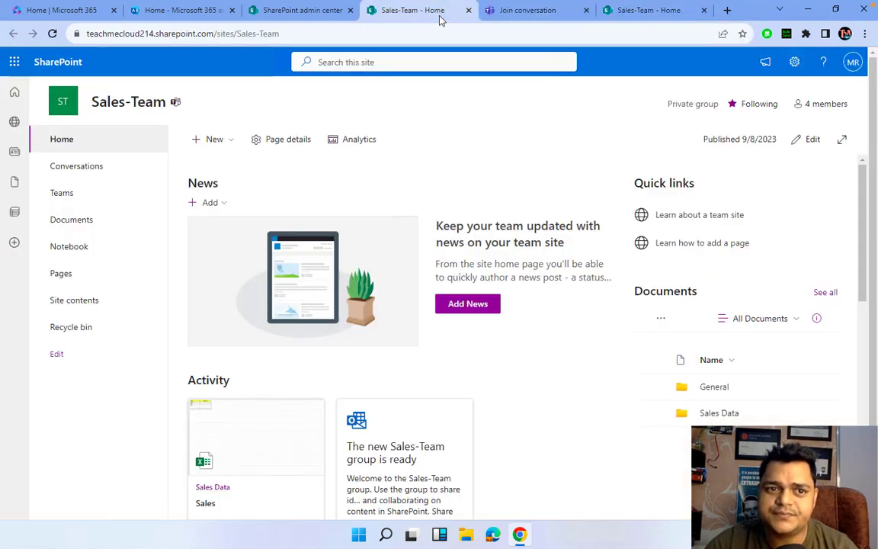
{"action": "left_click", "coordinate": [643, 11]}
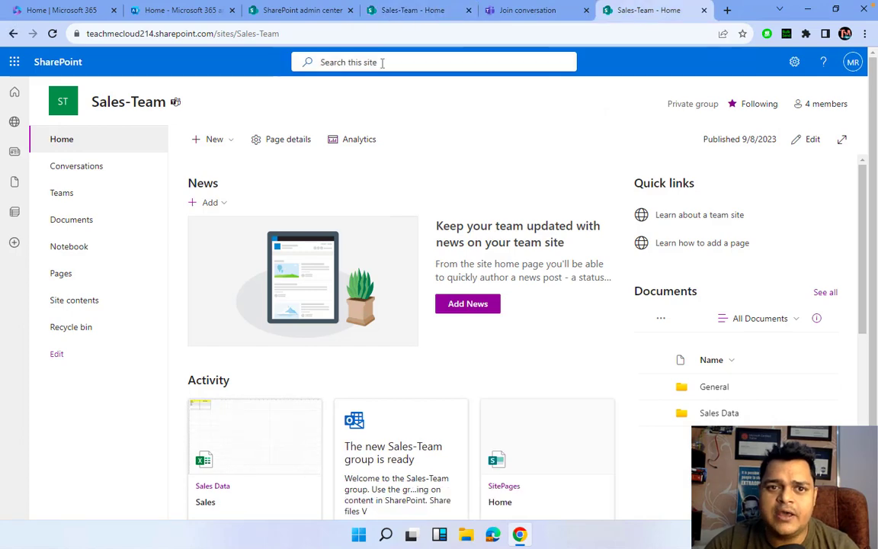
Go back to the original Sales-Team home page and copy the site's URL.
{"action": "left_click", "coordinate": [324, 11]}
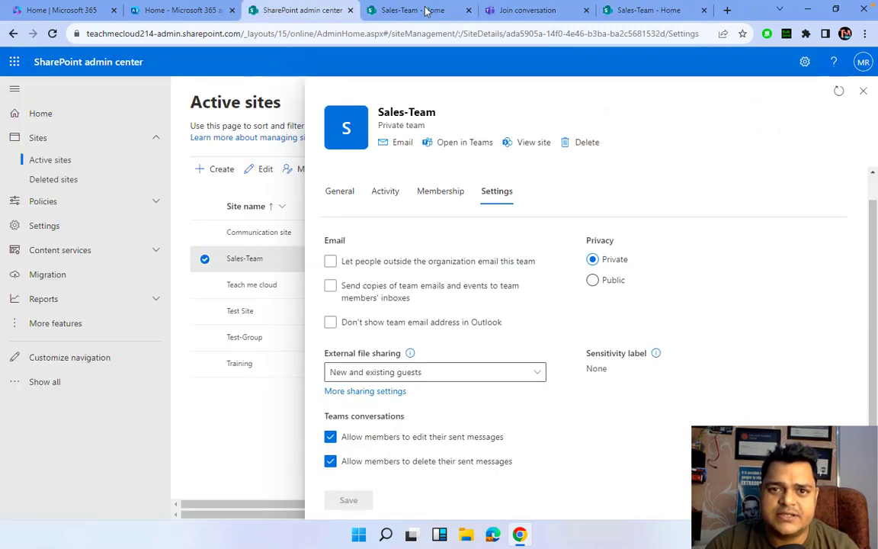
{"action": "left_click", "coordinate": [647, 10]}
{"action": "left_click", "coordinate": [374, 9]}
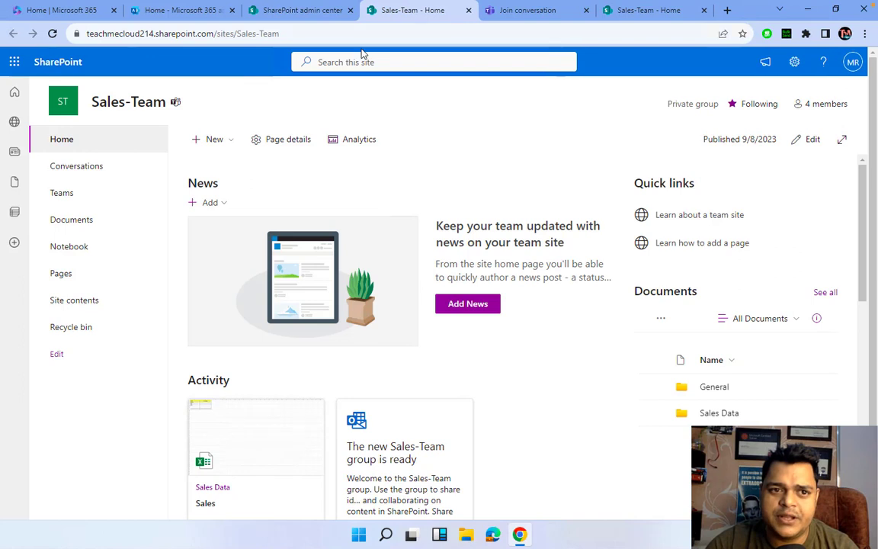
{"action": "left_click", "coordinate": [318, 34]}
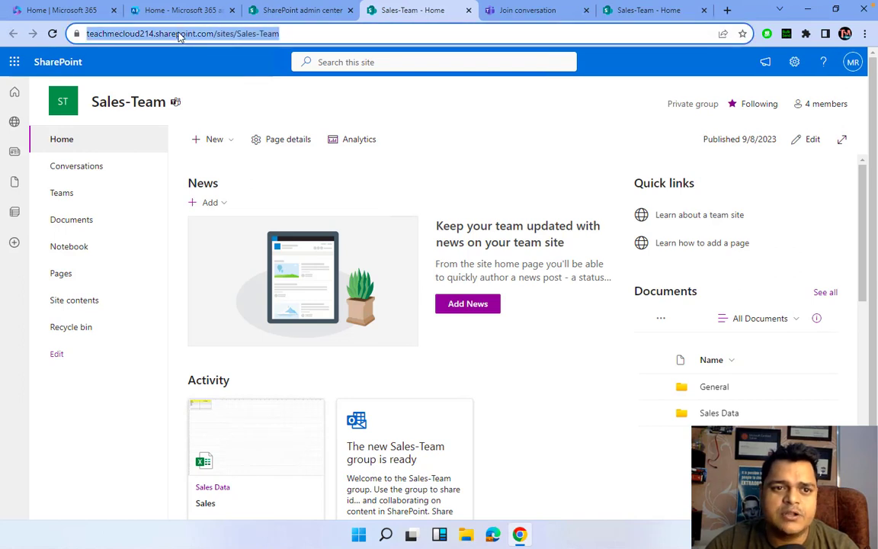
{"action": "right_click", "coordinate": [180, 35]}
{"action": "left_click", "coordinate": [212, 115]}
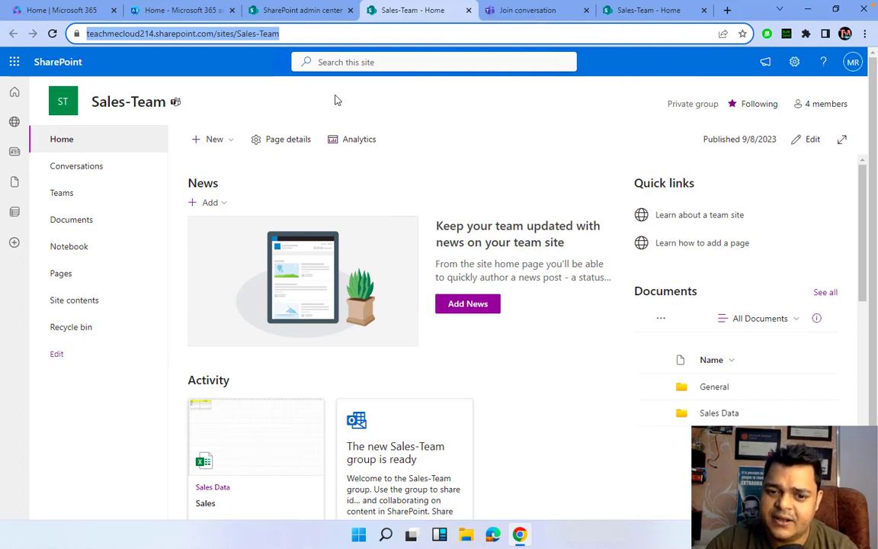
Return to the SharePoint admin center, close the Sales-Team details and check the entries under Policies.
{"action": "left_click", "coordinate": [297, 11]}
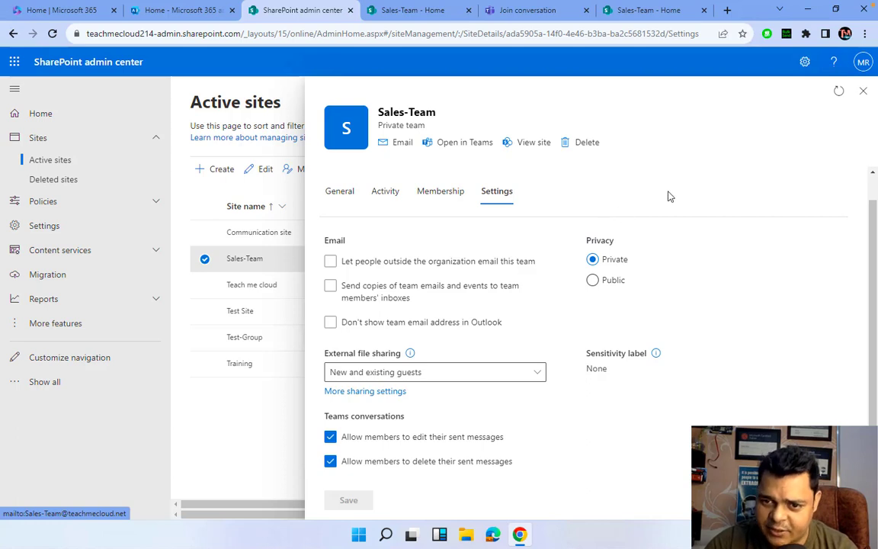
{"action": "left_click", "coordinate": [863, 91]}
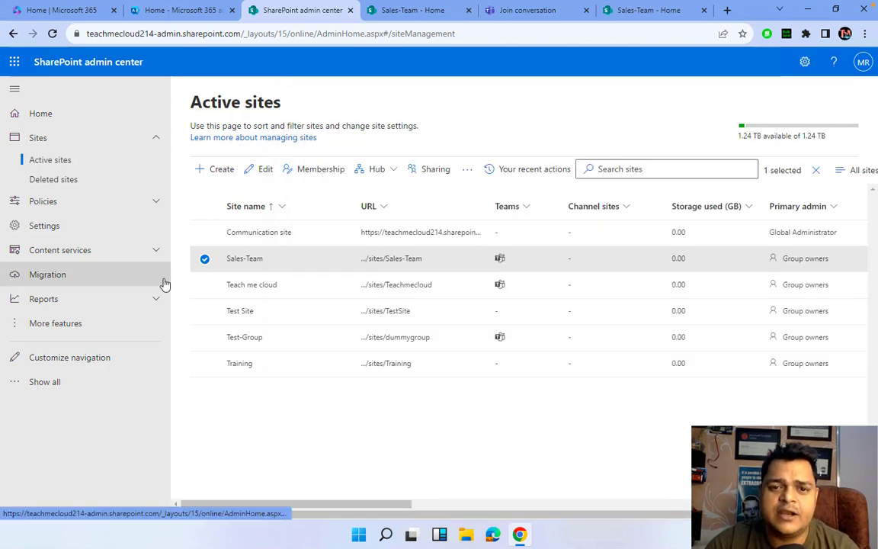
{"action": "left_click", "coordinate": [154, 203]}
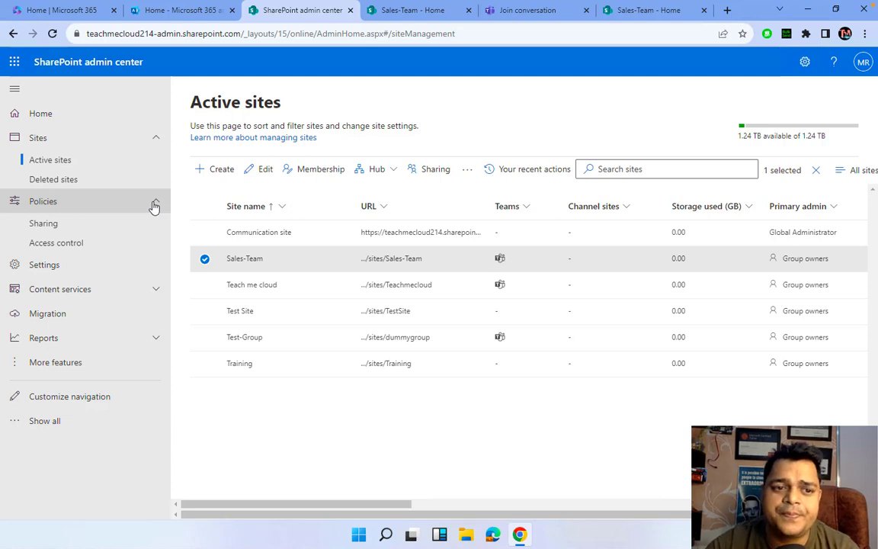
{"action": "left_click", "coordinate": [81, 204]}
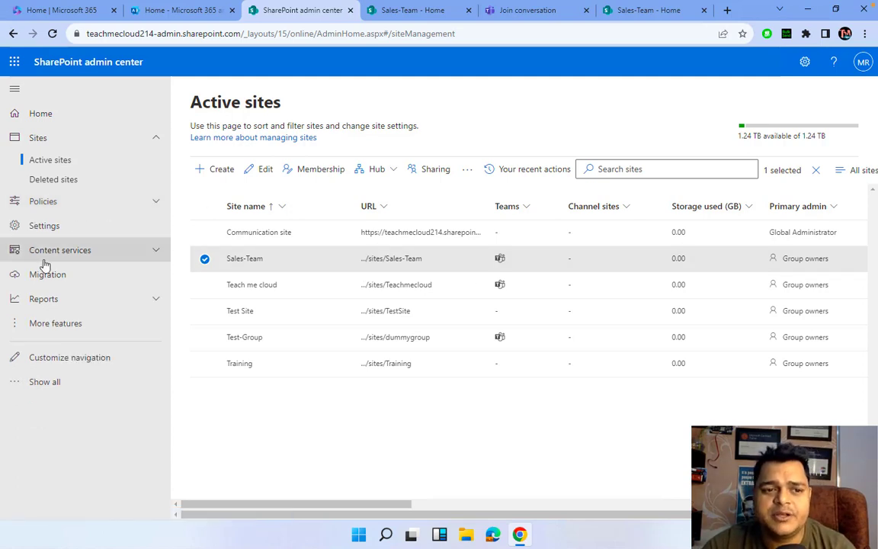
Open the organization's Sharing policy and review the external sharing levels for SharePoint and OneDrive.
{"action": "left_click", "coordinate": [55, 204]}
{"action": "left_click", "coordinate": [43, 223]}
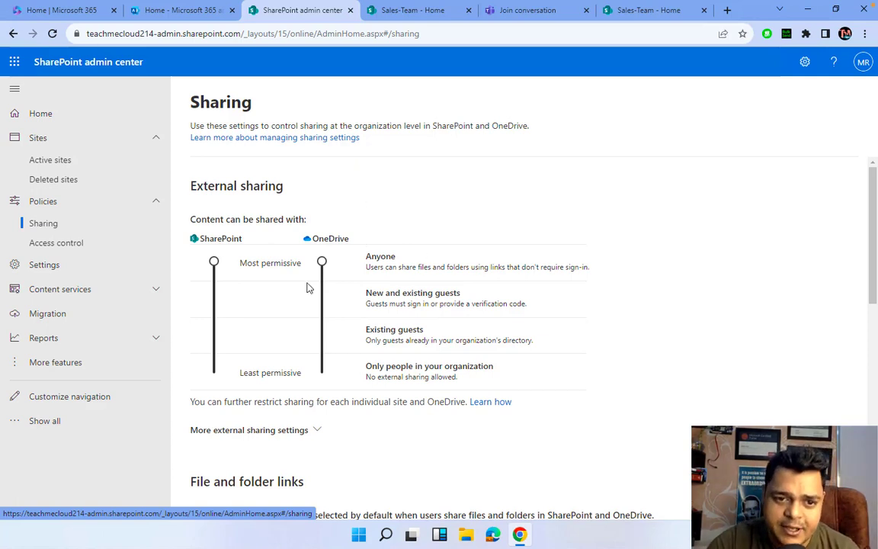
{"action": "scroll", "coordinate": [288, 403], "scroll_direction": "down", "scroll_amount": 1}
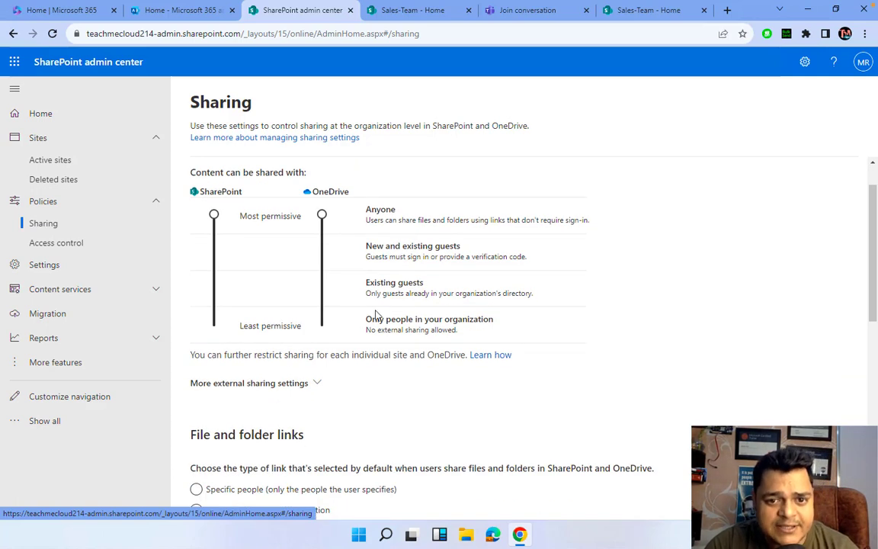
{"action": "scroll", "coordinate": [421, 294], "scroll_direction": "up", "scroll_amount": 1}
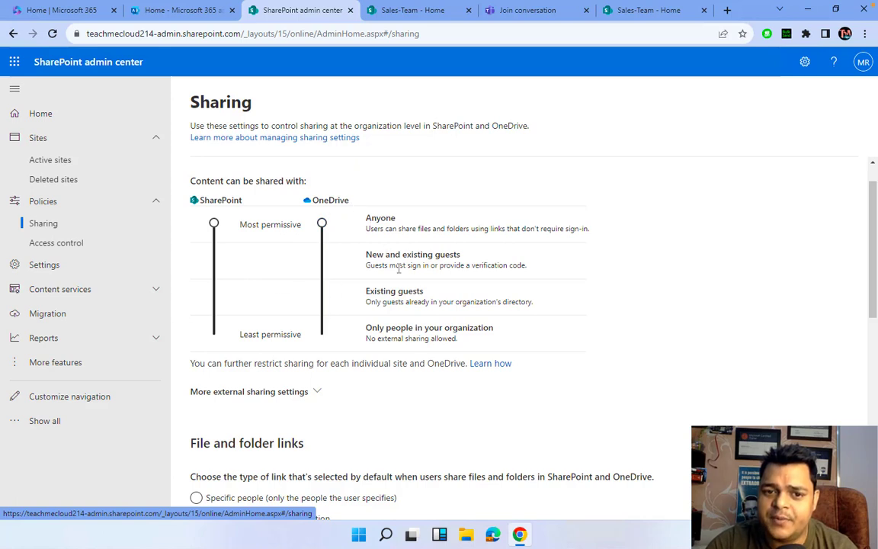
Try restricting OneDrive external sharing to Existing guests and Only people in your organization, and return it to Anyone.
{"action": "left_click_drag", "start_coordinate": [322, 225], "coordinate": [322, 296]}
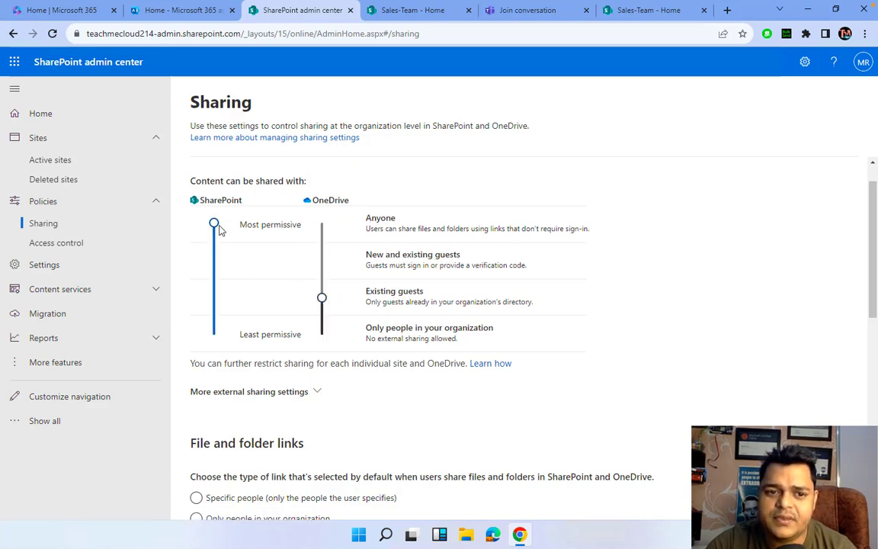
{"action": "left_click_drag", "start_coordinate": [220, 229], "coordinate": [229, 168]}
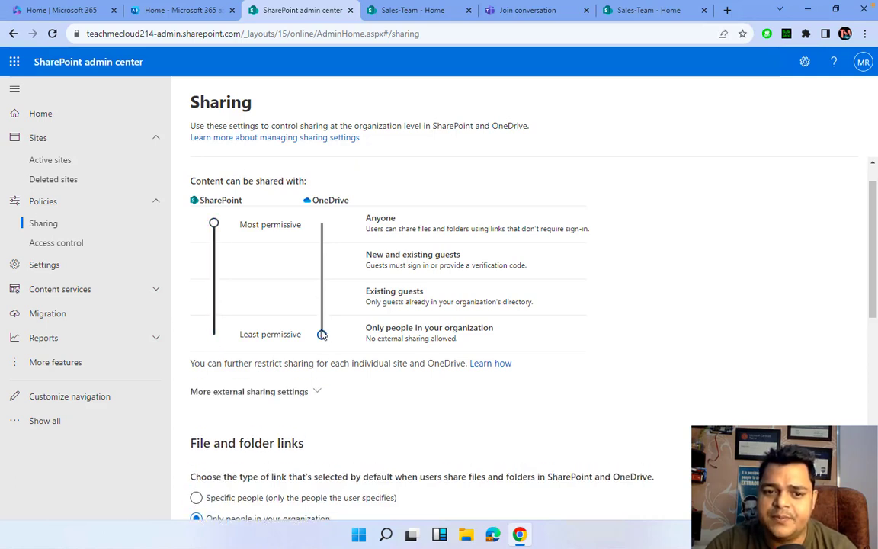
{"action": "left_click_drag", "start_coordinate": [322, 334], "coordinate": [322, 223]}
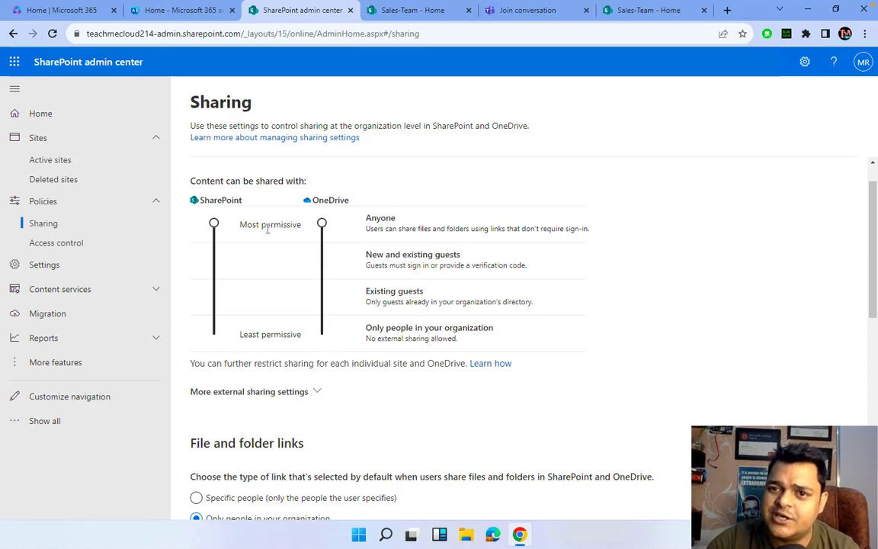
{"action": "scroll", "coordinate": [376, 330], "scroll_direction": "down", "scroll_amount": 1}
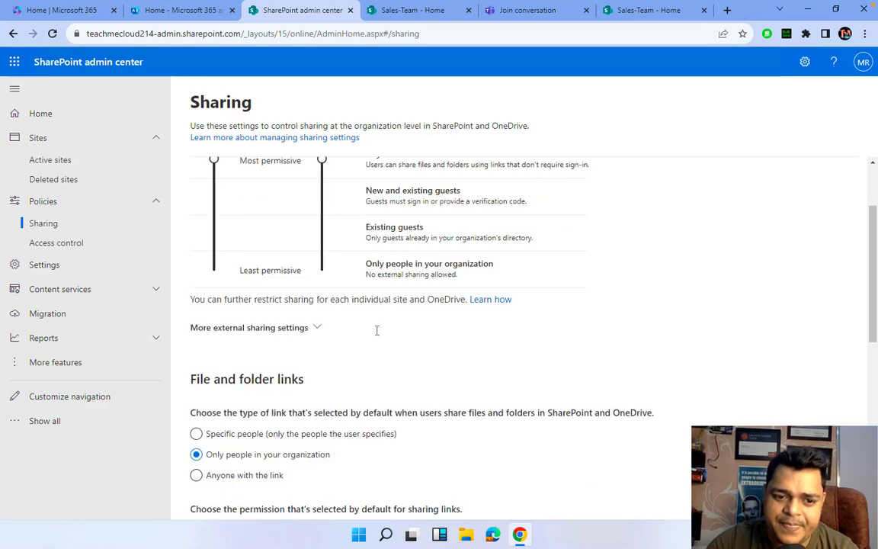
Set the default link type for sharing SharePoint and OneDrive files and folders to Anyone with the link.
{"action": "scroll", "coordinate": [376, 330], "scroll_direction": "down", "scroll_amount": 2}
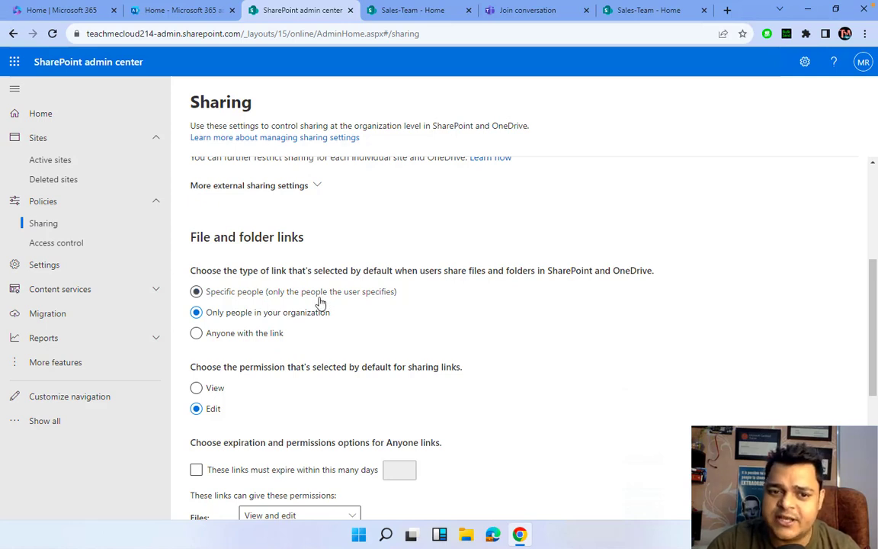
{"action": "left_click", "coordinate": [198, 294]}
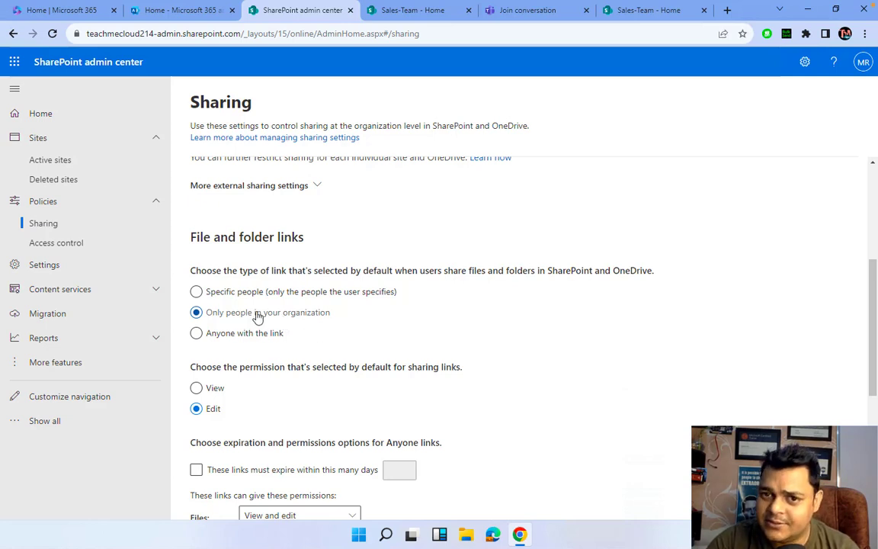
{"action": "left_click", "coordinate": [219, 335]}
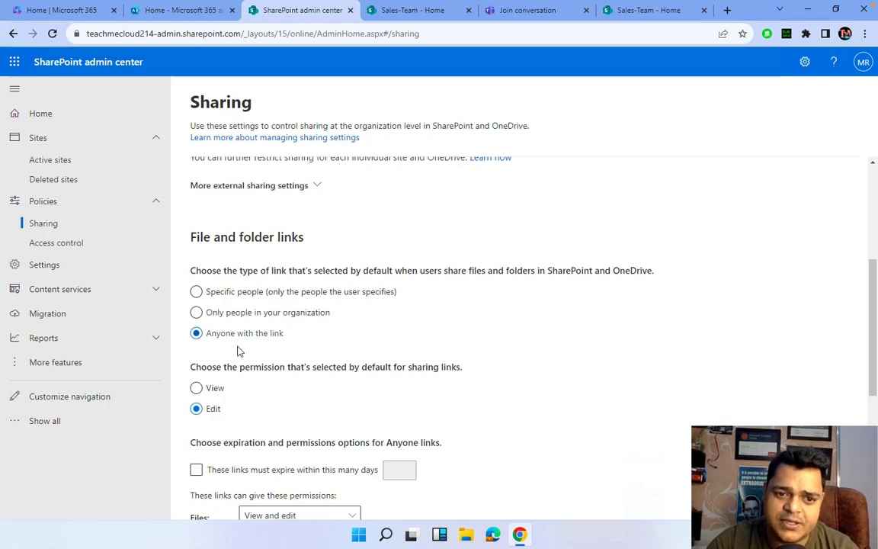
Try View as the default permission for sharing links, and return it to Edit.
{"action": "scroll", "coordinate": [246, 331], "scroll_direction": "down", "scroll_amount": 1}
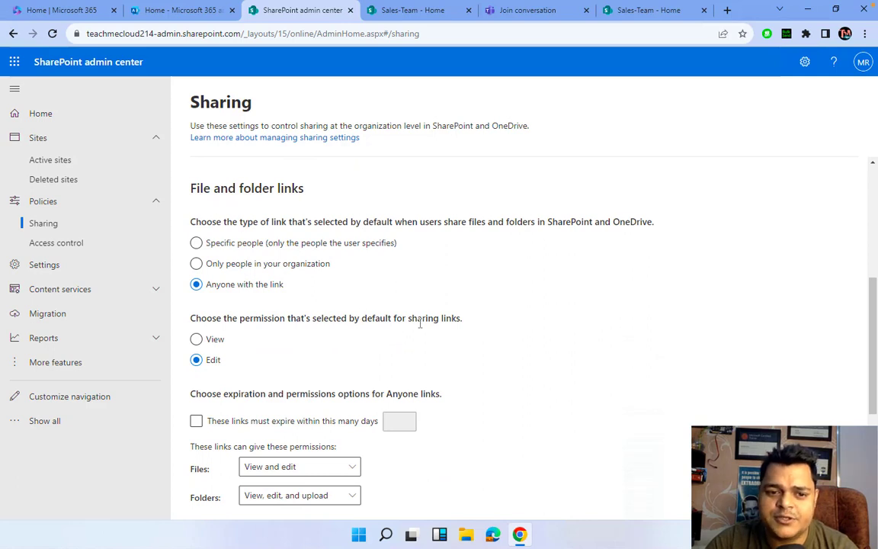
{"action": "left_click", "coordinate": [197, 341]}
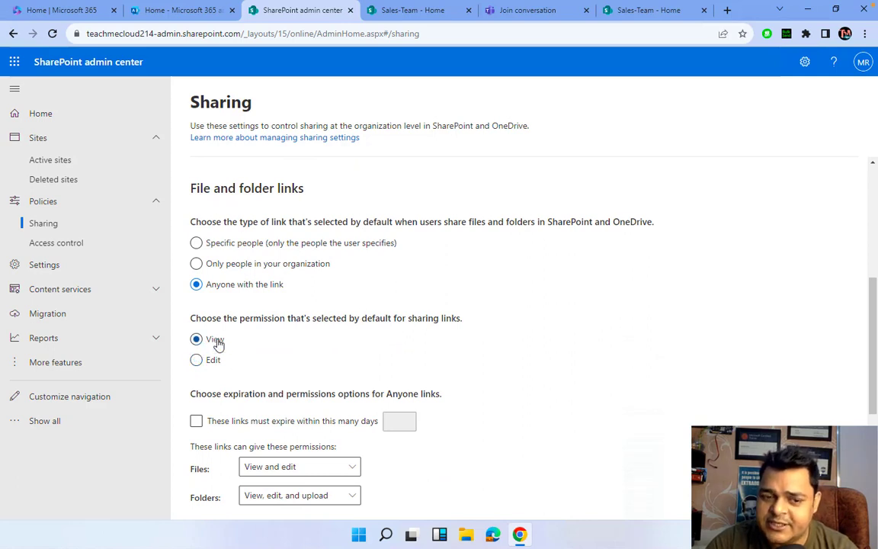
{"action": "left_click", "coordinate": [203, 365]}
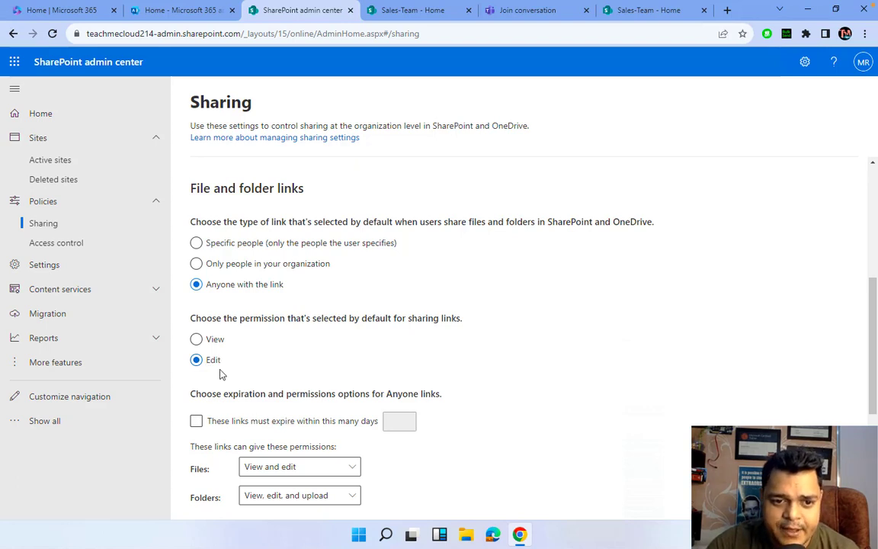
Require Anyone links to expire within 2 days.
{"action": "scroll", "coordinate": [204, 391], "scroll_direction": "down", "scroll_amount": 1}
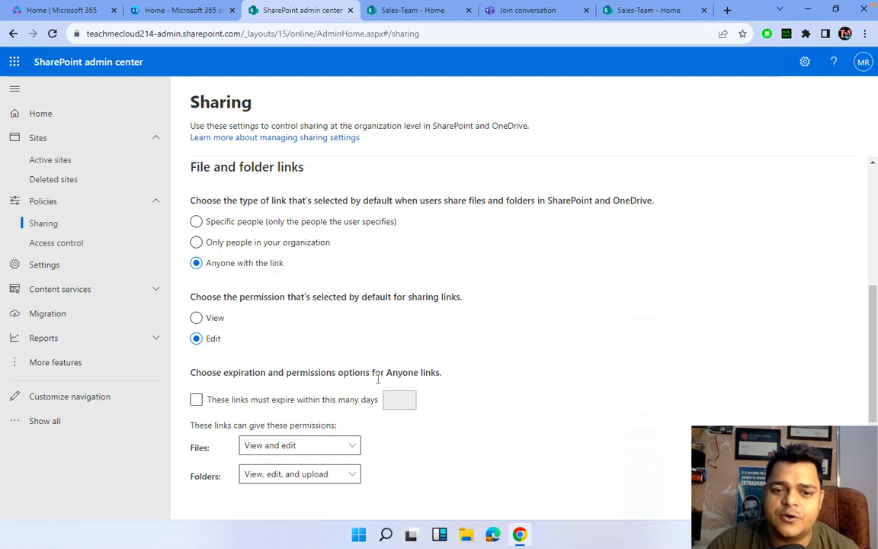
{"action": "left_click", "coordinate": [196, 401]}
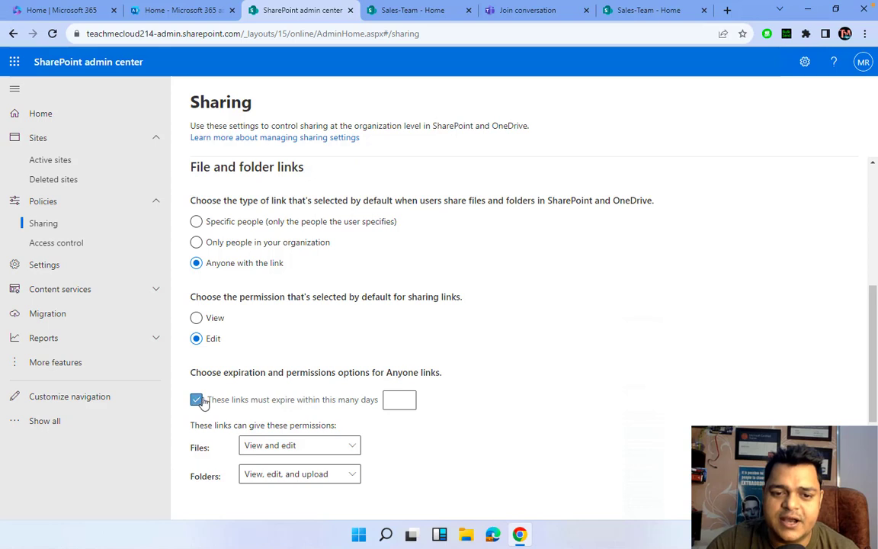
{"action": "left_click", "coordinate": [406, 401]}
{"action": "type", "text": "2"}
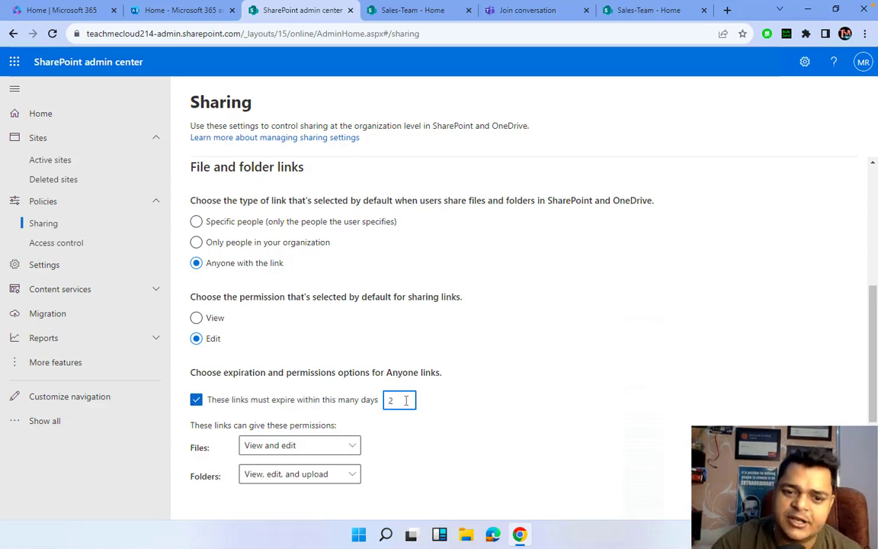
{"action": "left_click", "coordinate": [351, 462]}
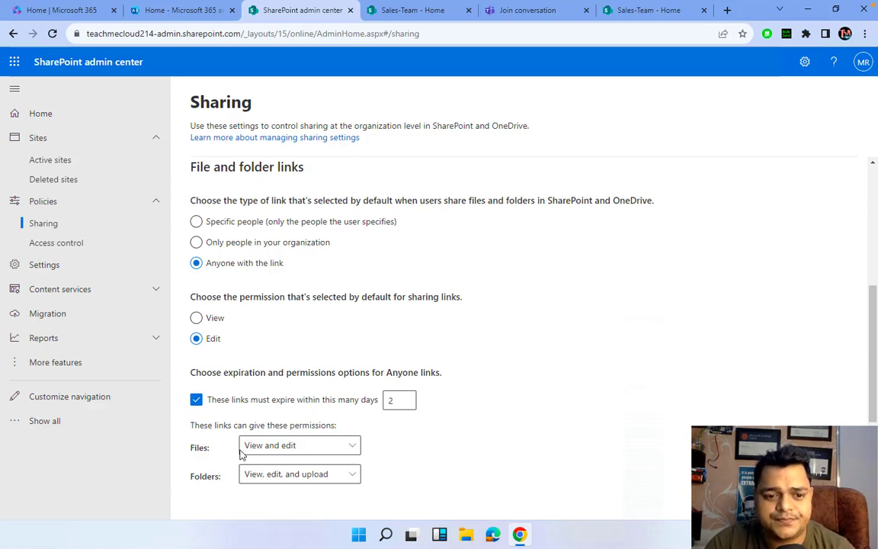
Check the Files permission choices for Anyone links, then try View for Folders and restore View, edit, and upload.
{"action": "left_click", "coordinate": [329, 449]}
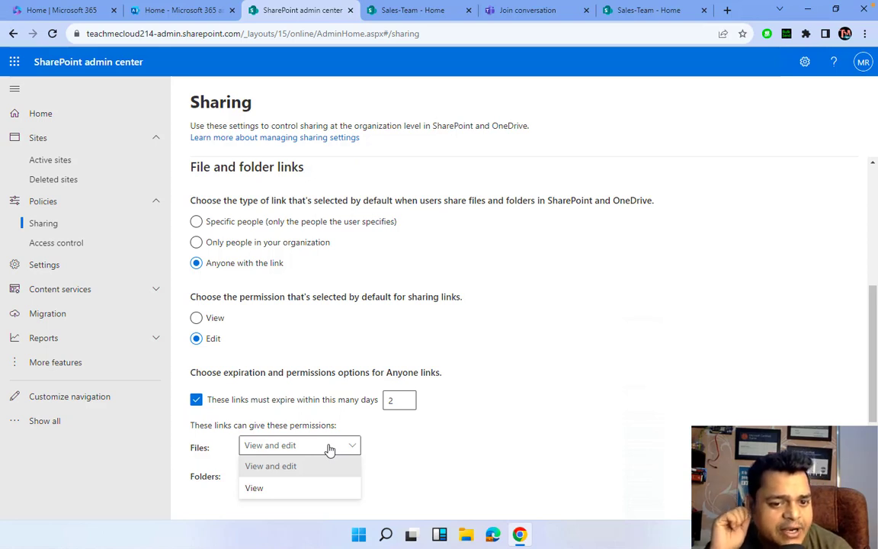
{"action": "left_click", "coordinate": [414, 465]}
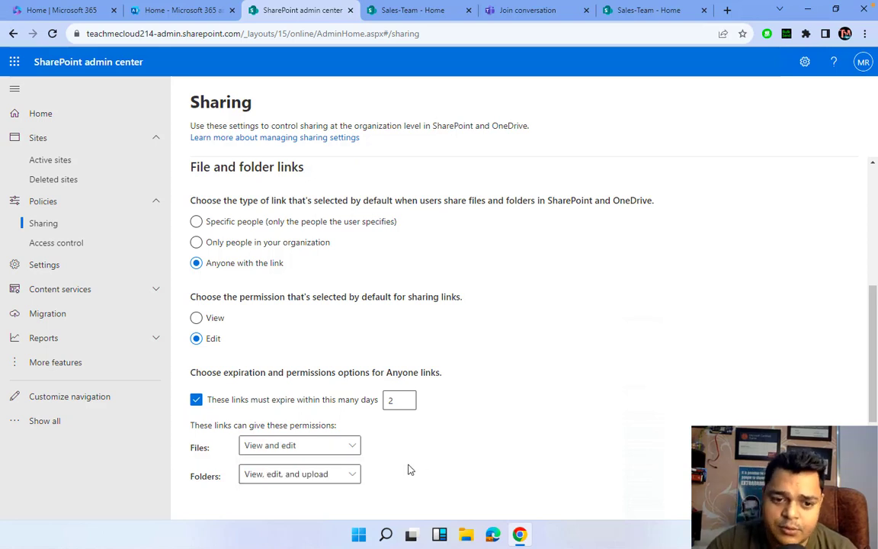
{"action": "left_click", "coordinate": [310, 479]}
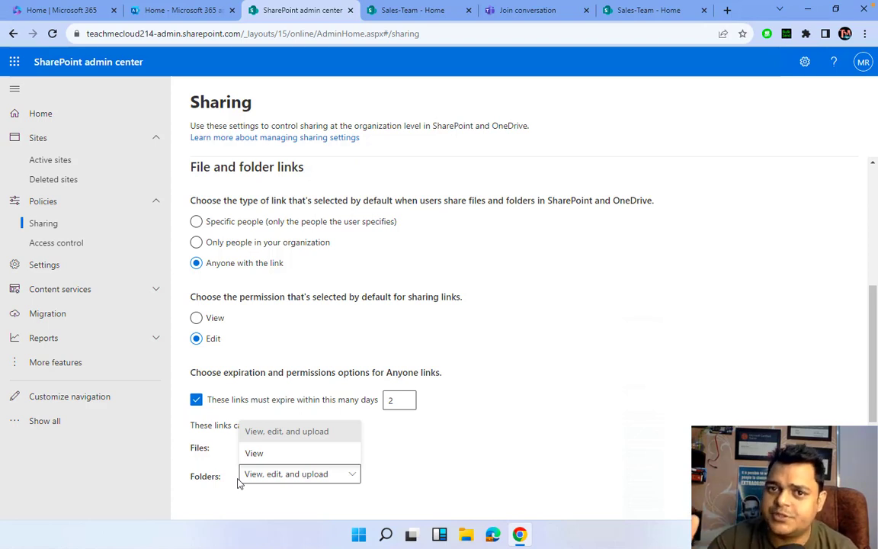
{"action": "left_click", "coordinate": [285, 454]}
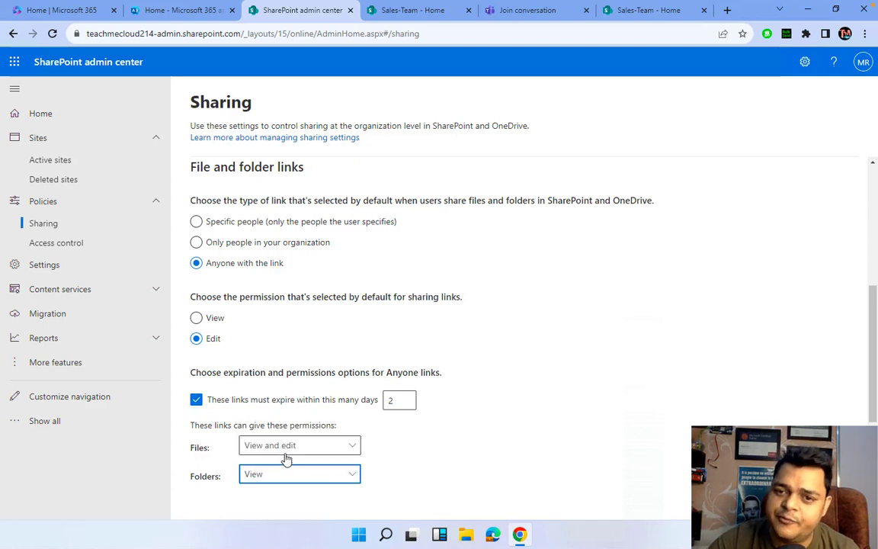
{"action": "left_click", "coordinate": [316, 474]}
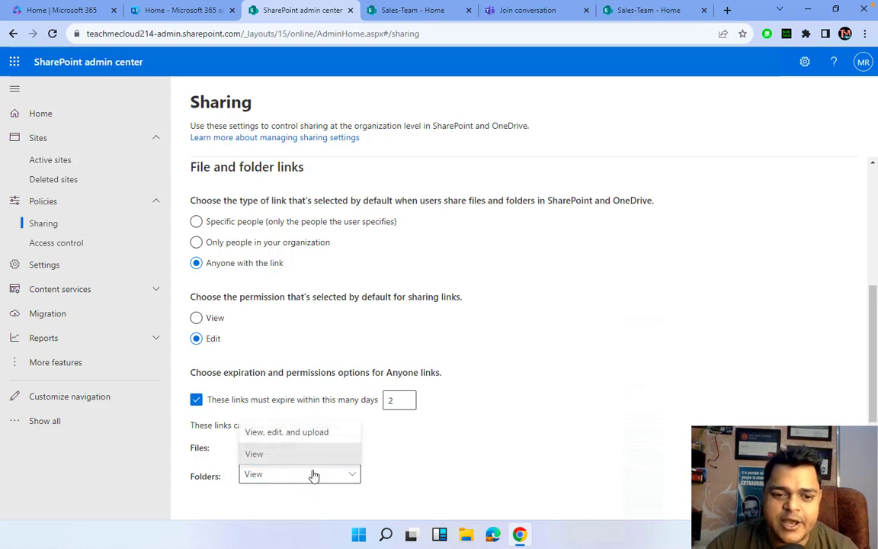
{"action": "left_click", "coordinate": [292, 431]}
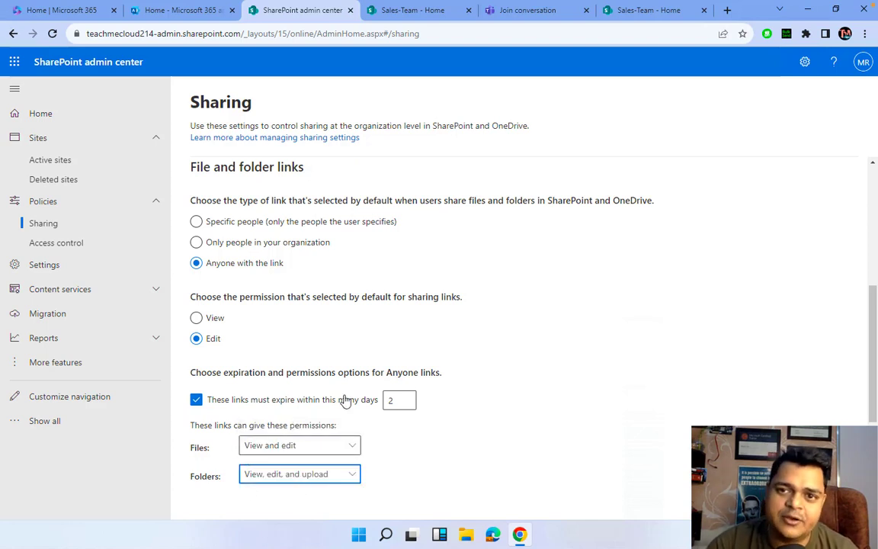
Remove the expiration requirement from Anyone links and look over the remaining Sharing settings.
{"action": "left_click", "coordinate": [196, 399]}
{"action": "scroll", "coordinate": [297, 238], "scroll_direction": "up", "scroll_amount": 5}
{"action": "scroll", "coordinate": [297, 238], "scroll_direction": "down", "scroll_amount": 10}
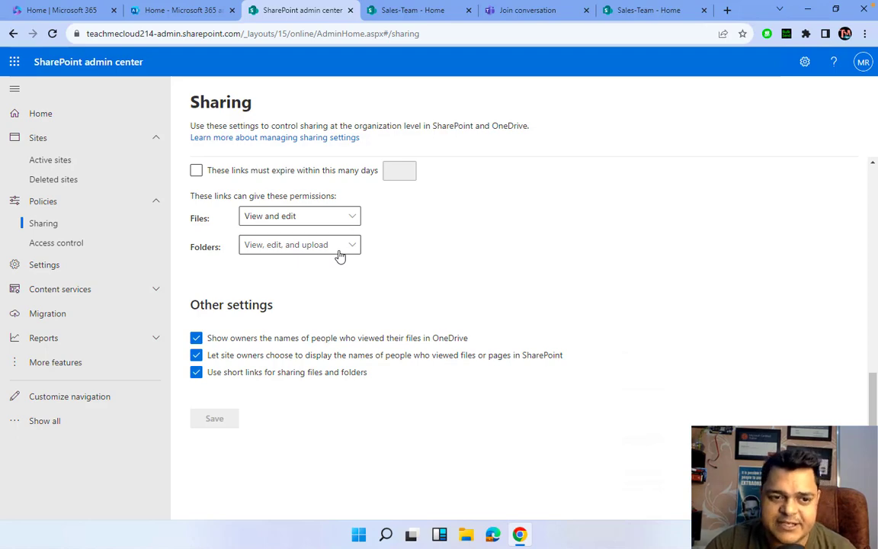
{"action": "scroll", "coordinate": [340, 256], "scroll_direction": "up", "scroll_amount": 10}
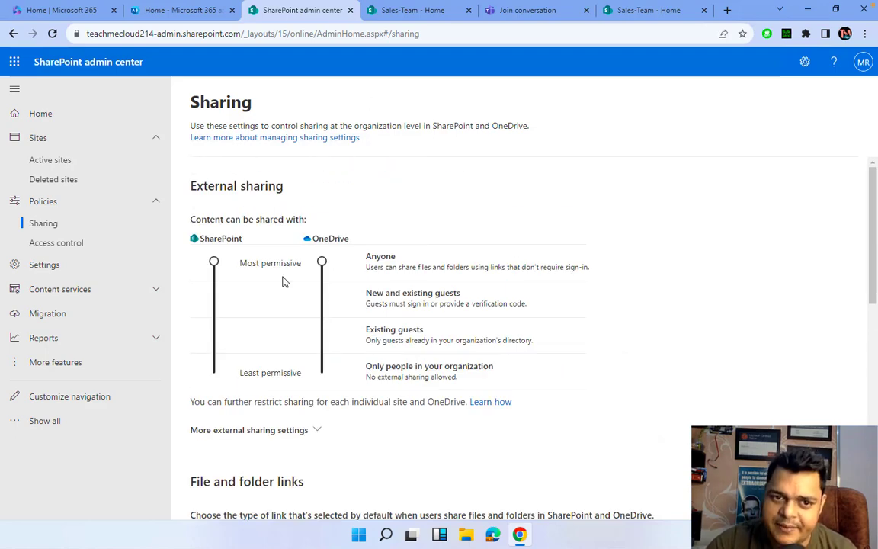
Open the Unmanaged devices policy under Access control, try allowing full access from desktop apps, mobile apps and the web, and close it without saving.
{"action": "left_click", "coordinate": [67, 242]}
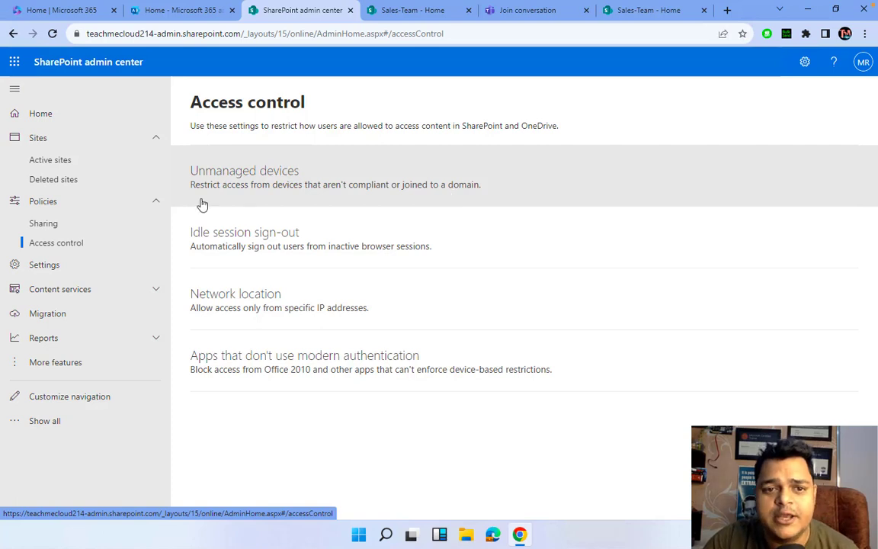
{"action": "left_click", "coordinate": [269, 180]}
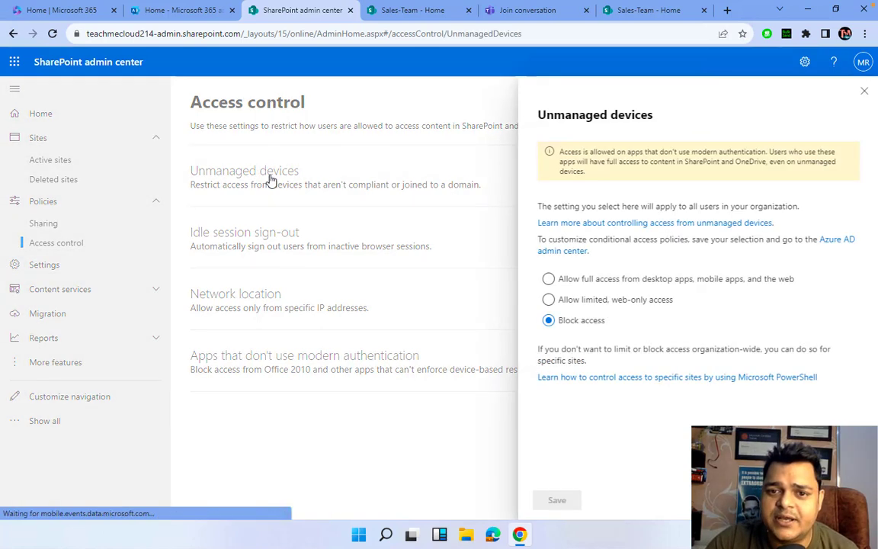
{"action": "left_click", "coordinate": [562, 301]}
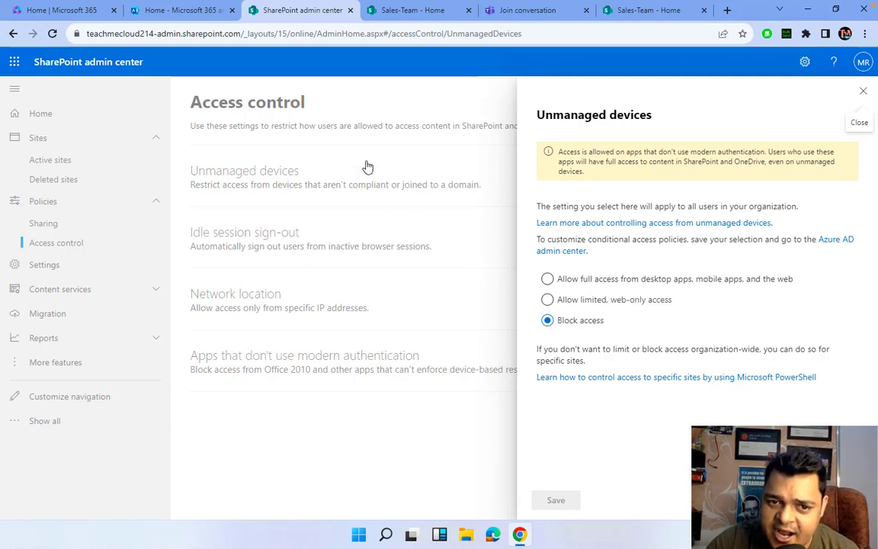
{"action": "left_click", "coordinate": [548, 299]}
{"action": "left_click", "coordinate": [562, 275]}
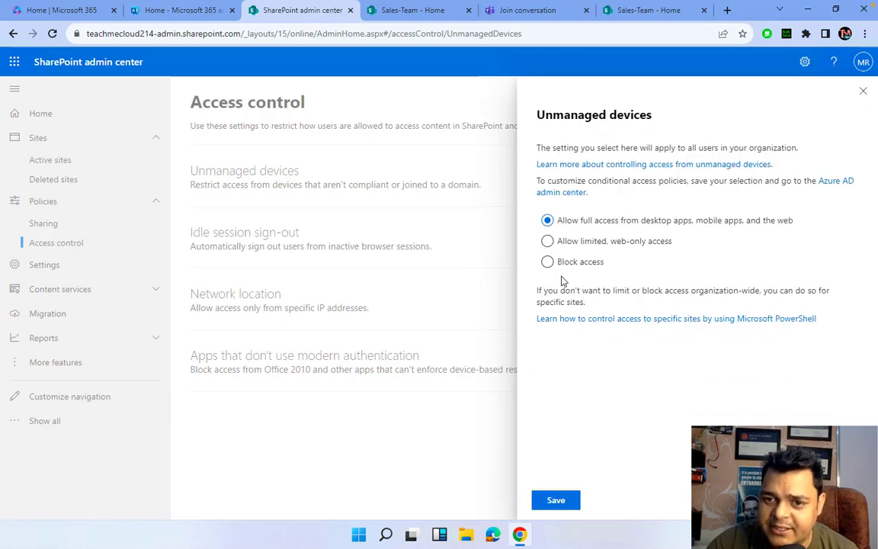
{"action": "left_click", "coordinate": [862, 91]}
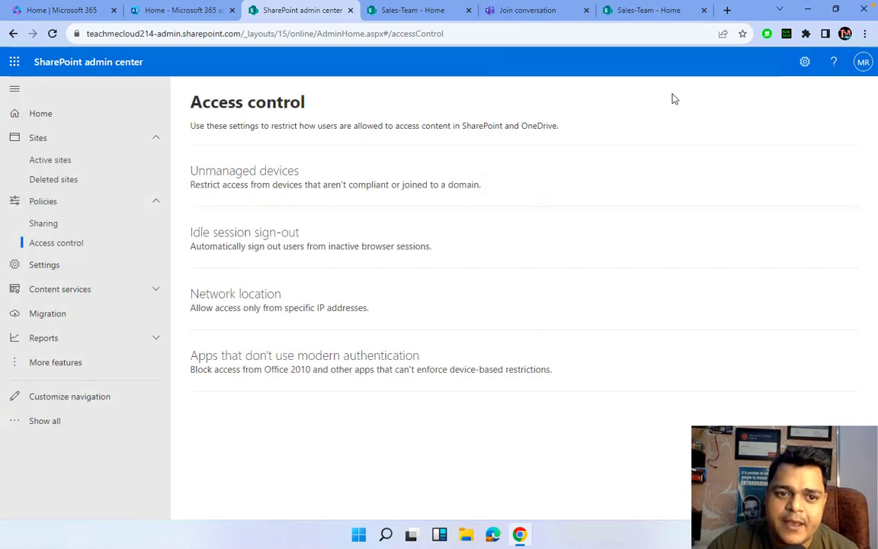
Try a 5 minutes sign-out time in the Idle session sign-out policy and close it without saving.
{"action": "left_click", "coordinate": [260, 251]}
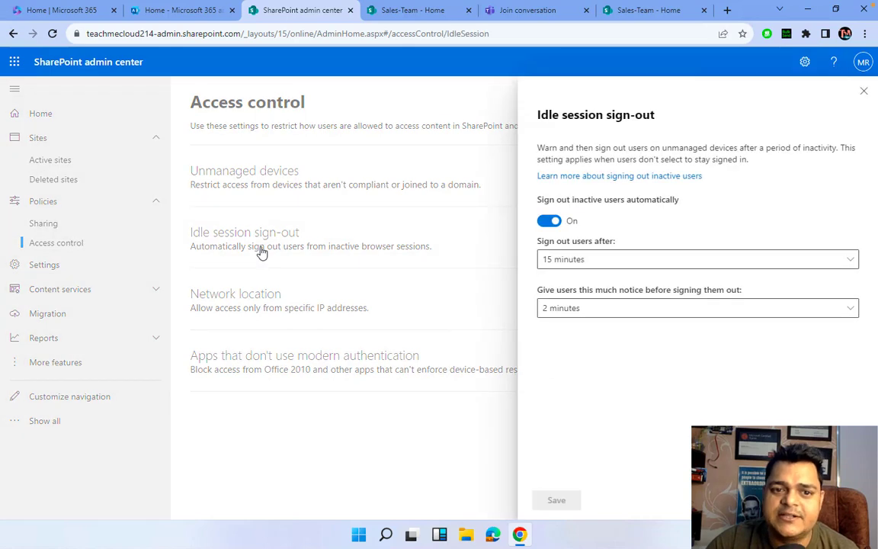
{"action": "left_click", "coordinate": [586, 258]}
{"action": "left_click", "coordinate": [564, 283]}
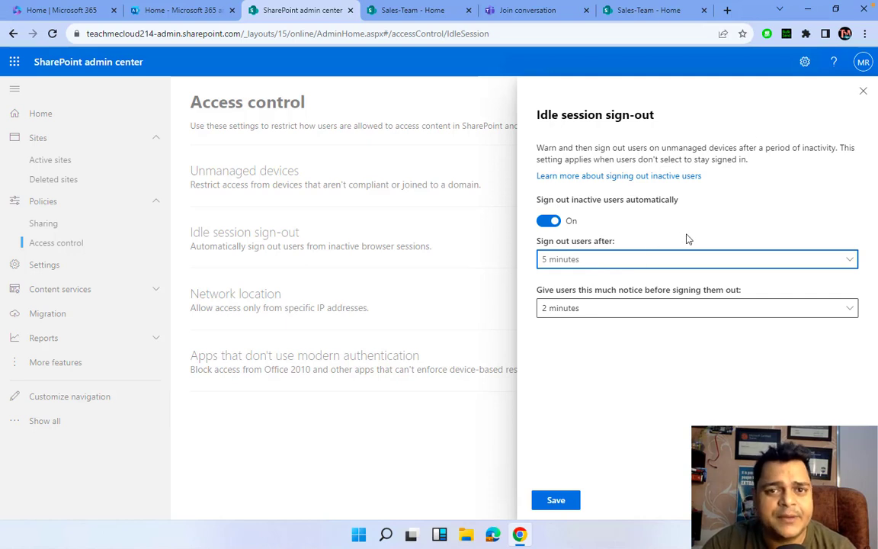
{"action": "left_click", "coordinate": [601, 265]}
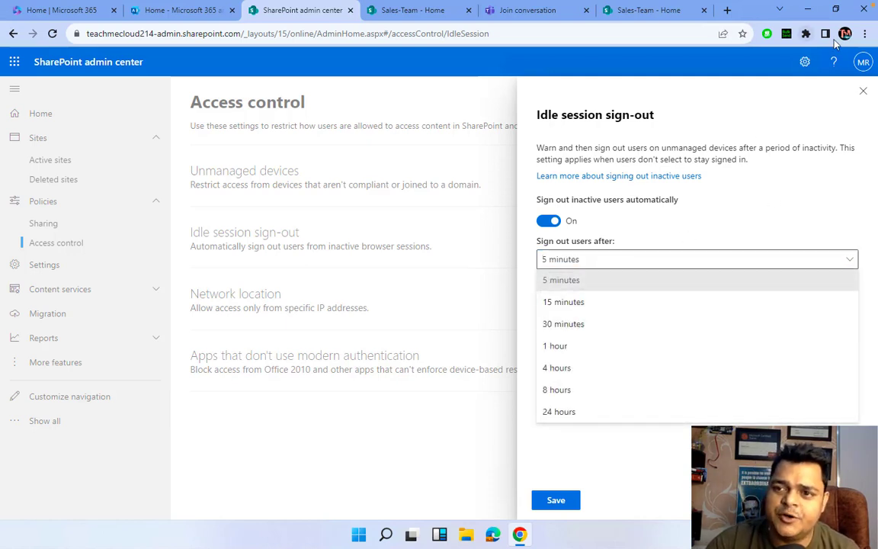
{"action": "left_click", "coordinate": [862, 91]}
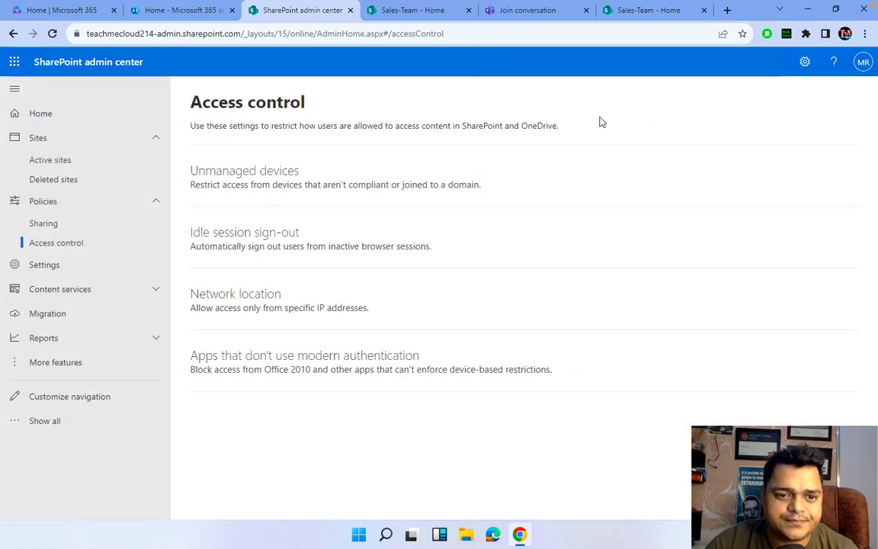
Try turning on access only from specific IP address ranges in the Network location policy, and close it without saving.
{"action": "left_click", "coordinate": [339, 298]}
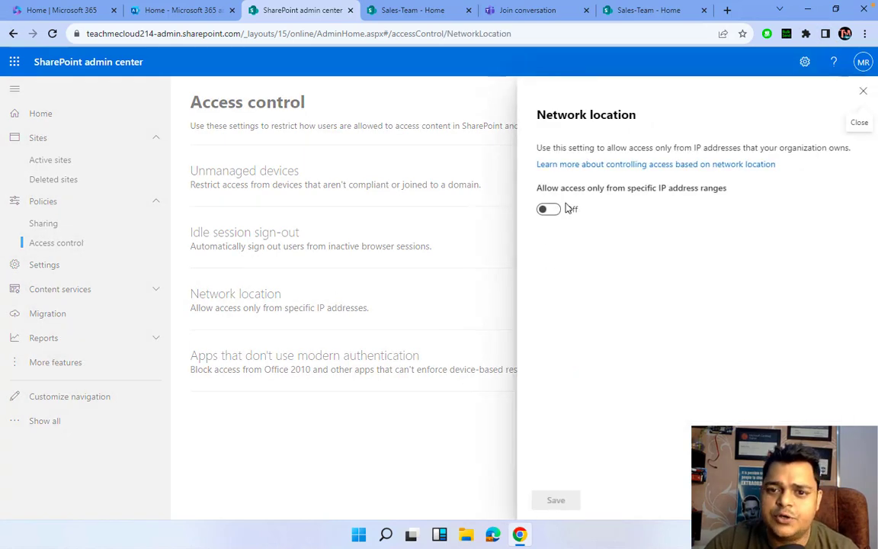
{"action": "left_click", "coordinate": [543, 211]}
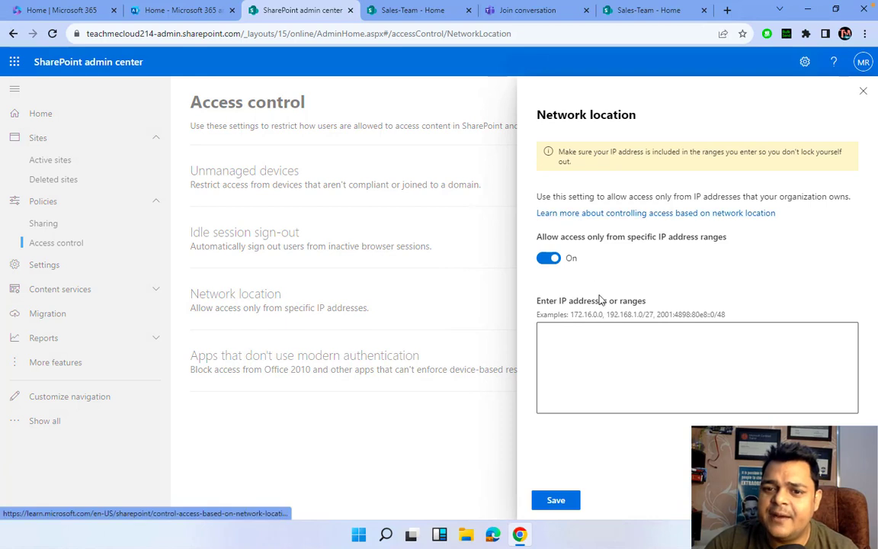
{"action": "left_click", "coordinate": [607, 344]}
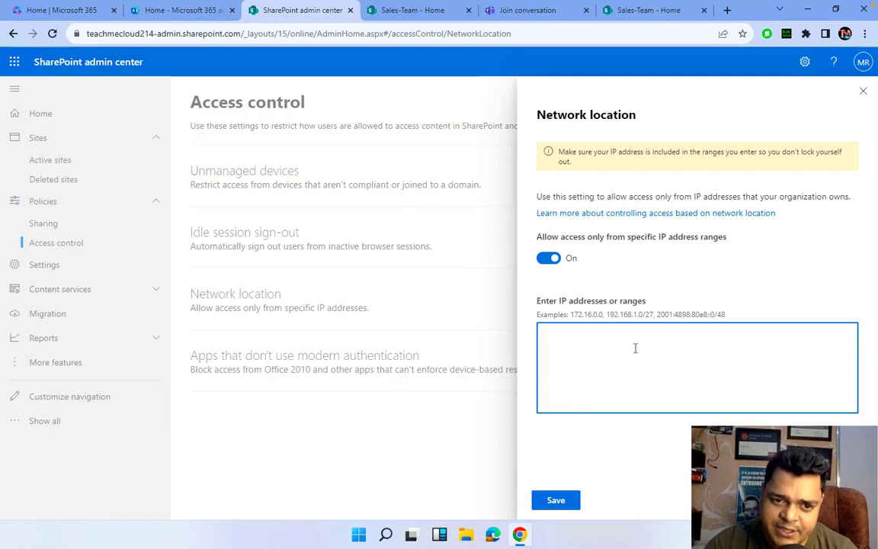
{"action": "left_click", "coordinate": [863, 91]}
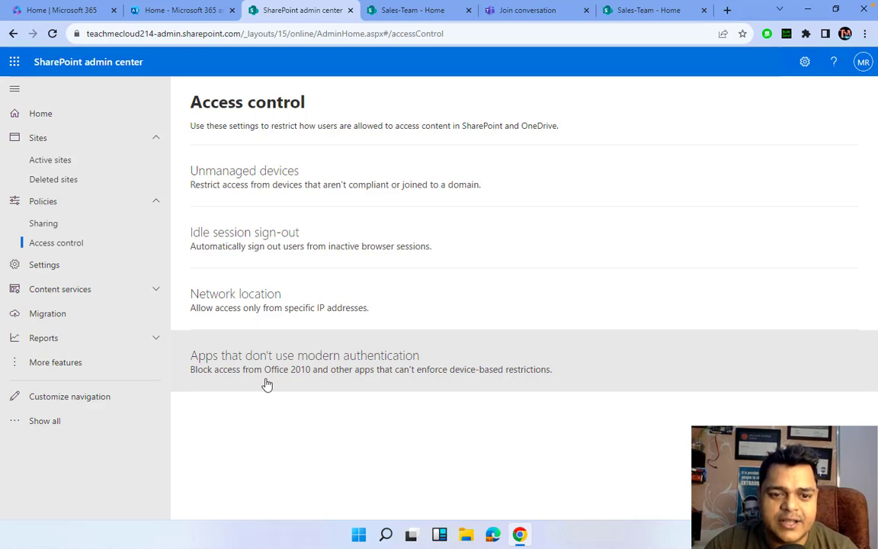
Try Block access for apps that don't use modern authentication, return it to Allow access and close the policy.
{"action": "left_click", "coordinate": [358, 365]}
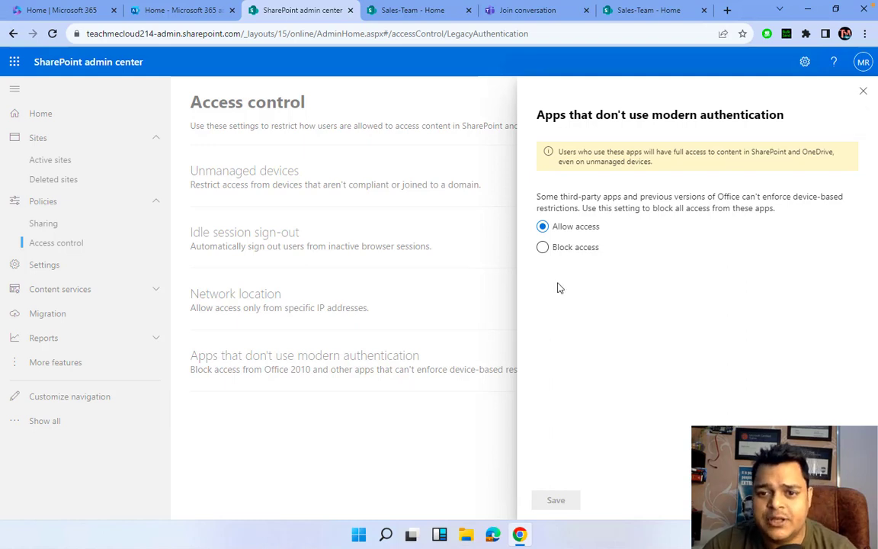
{"action": "left_click", "coordinate": [556, 259]}
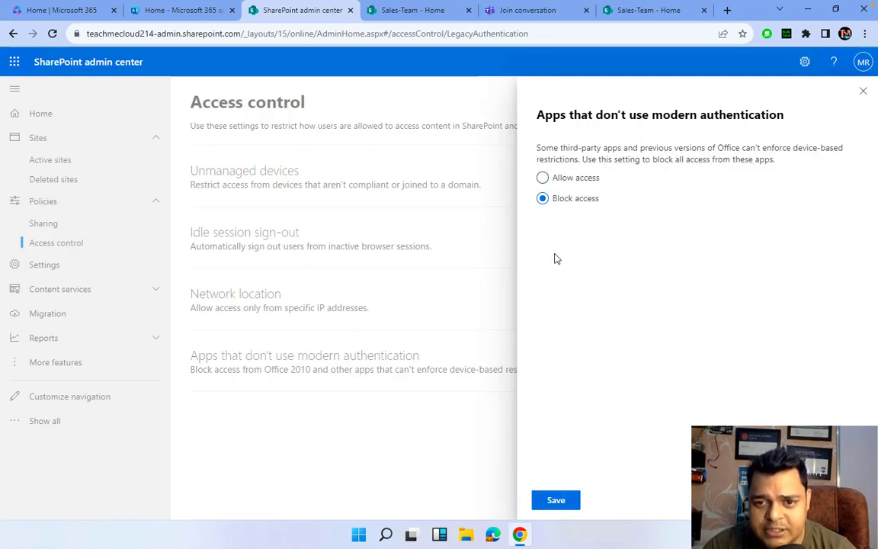
{"action": "left_click", "coordinate": [543, 183]}
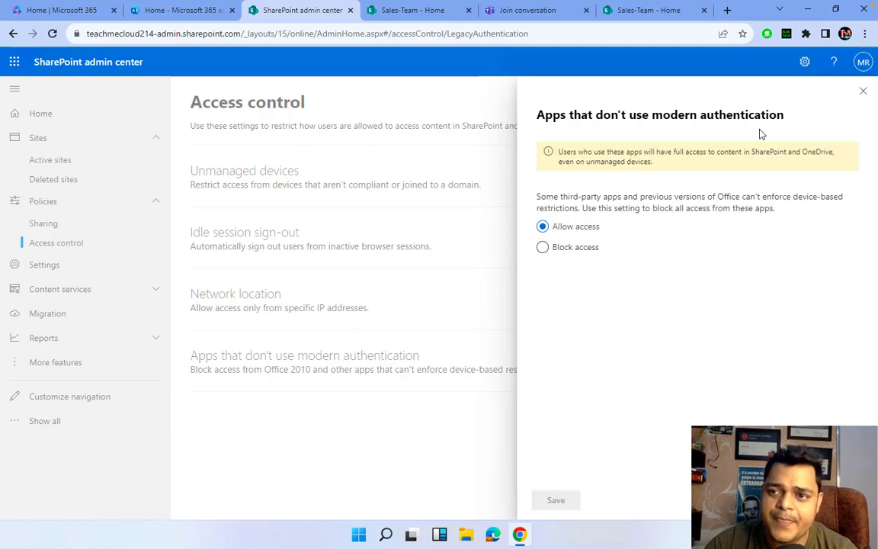
{"action": "left_click", "coordinate": [863, 91]}
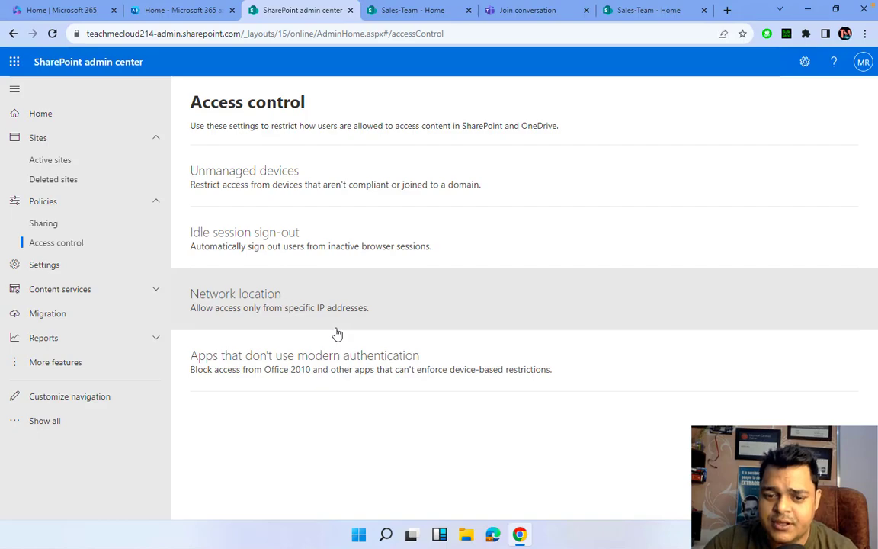
Switch from the SharePoint admin center to the macOS desktop.
{"action": "key", "text": "ctrl+Left"}
{"action": "key", "text": "ctrl+Right"}
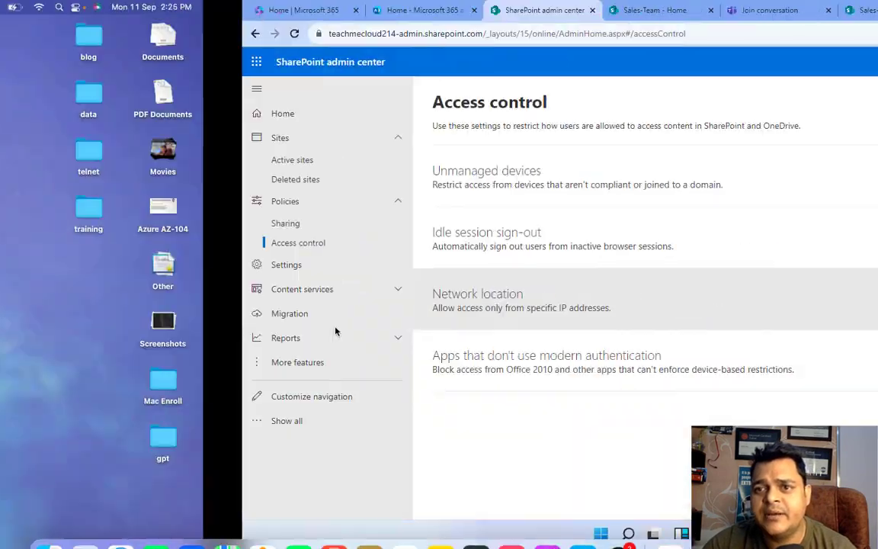
{"action": "key", "text": "ctrl+Right"}
{"action": "key", "text": "ctrl+Left"}
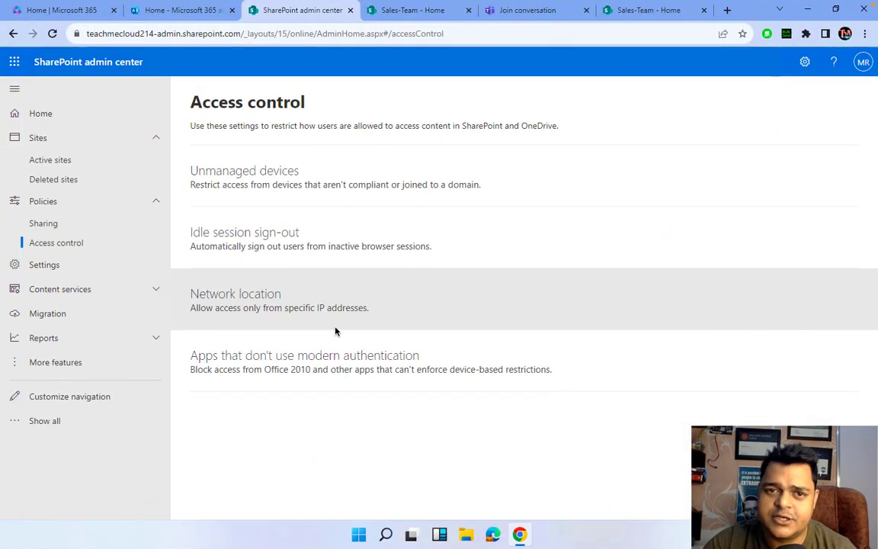
{"action": "key", "text": "ctrl+Left"}
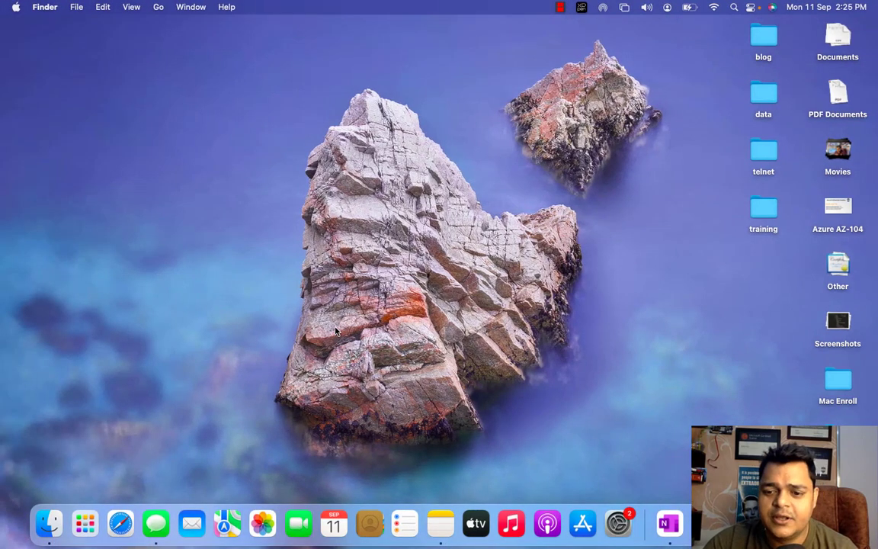